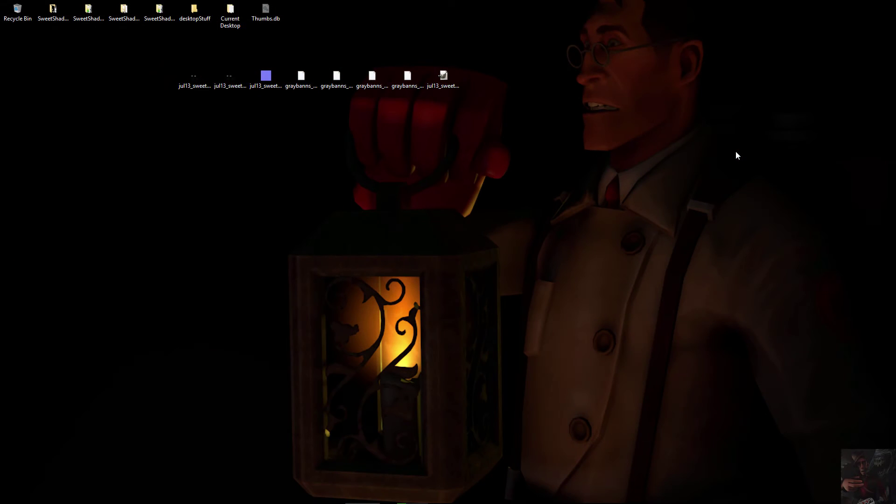
Restore the Source Filmmaker window with the graybanns session from the taskbar
click(783, 498)
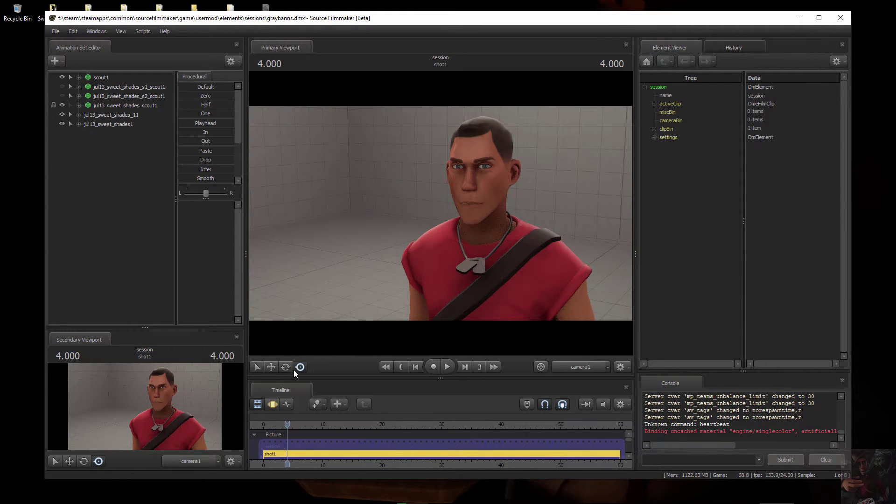
At 5.250, remove and re-add override materials on jul13_sweet_shades_scout1
drag(289, 424, 297, 423)
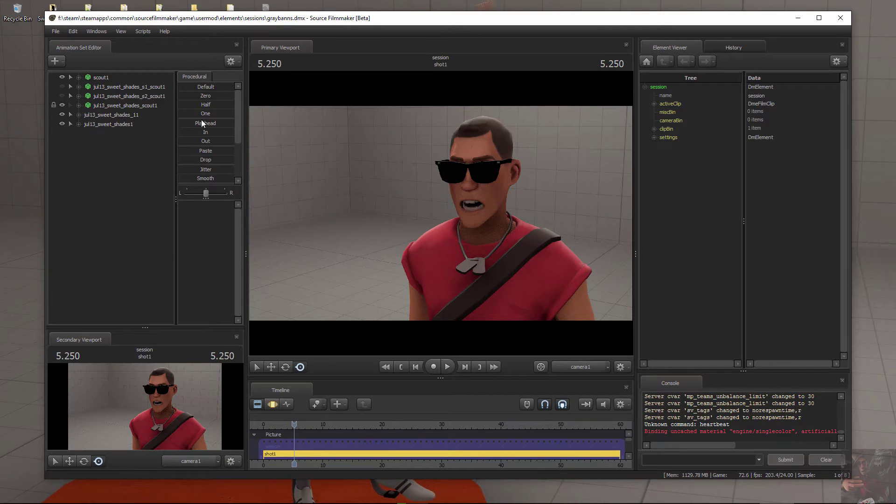
right_click(98, 107)
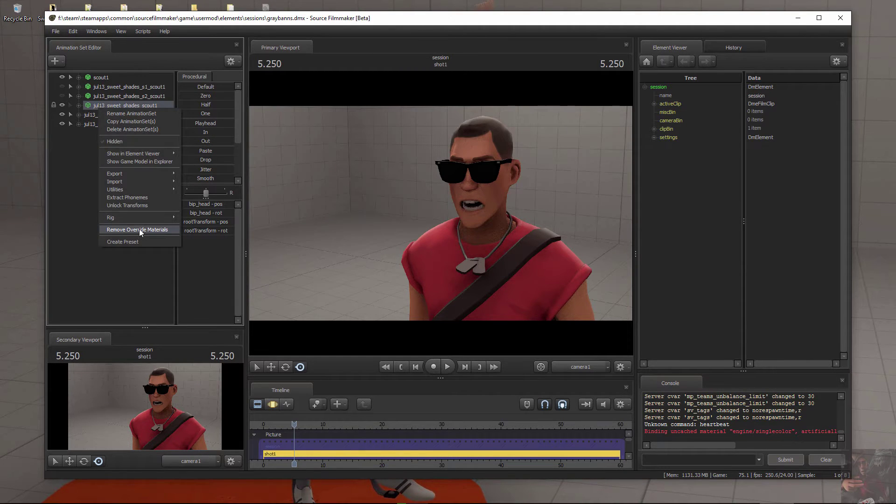
click(139, 229)
right_click(114, 107)
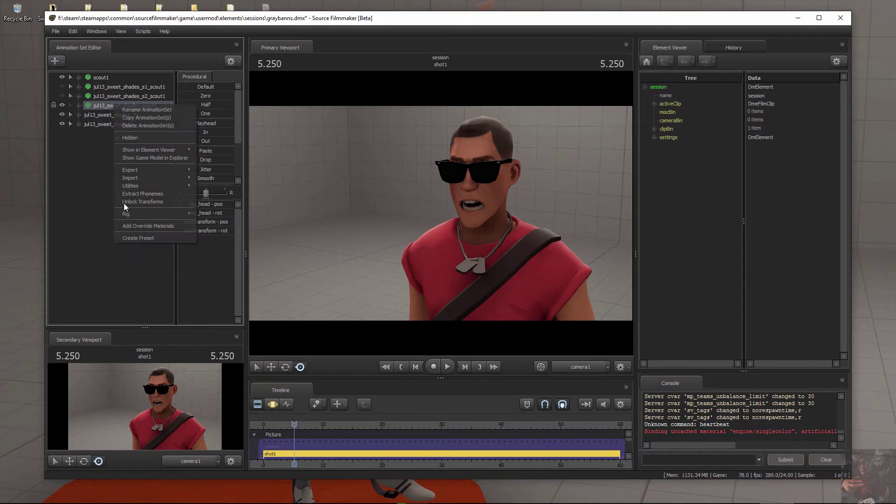
click(136, 228)
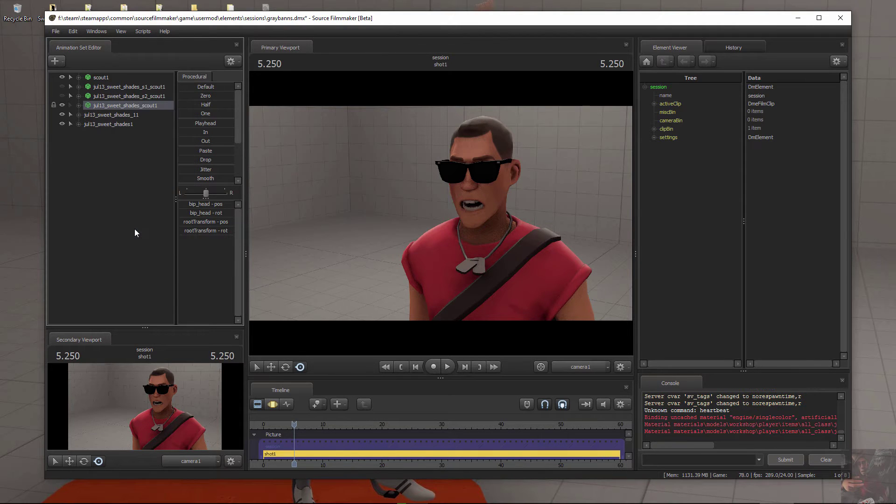
Show the sunglasses' game model in the Element Viewer
right_click(119, 107)
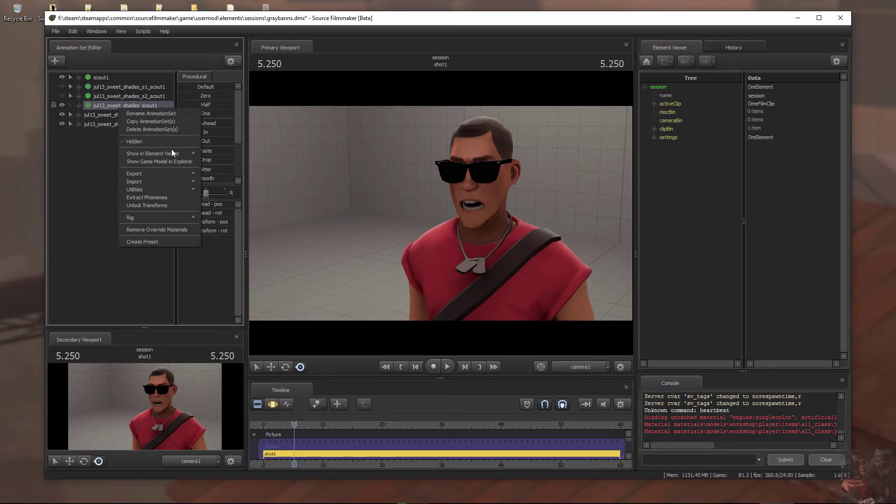
mouse_move(169, 154)
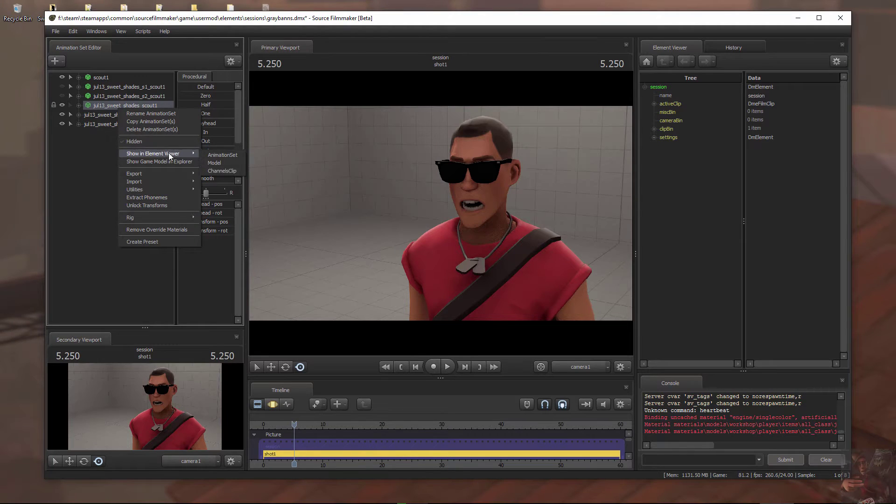
click(222, 161)
Expand the model's materials list and both sunglasses materials' properties
click(654, 272)
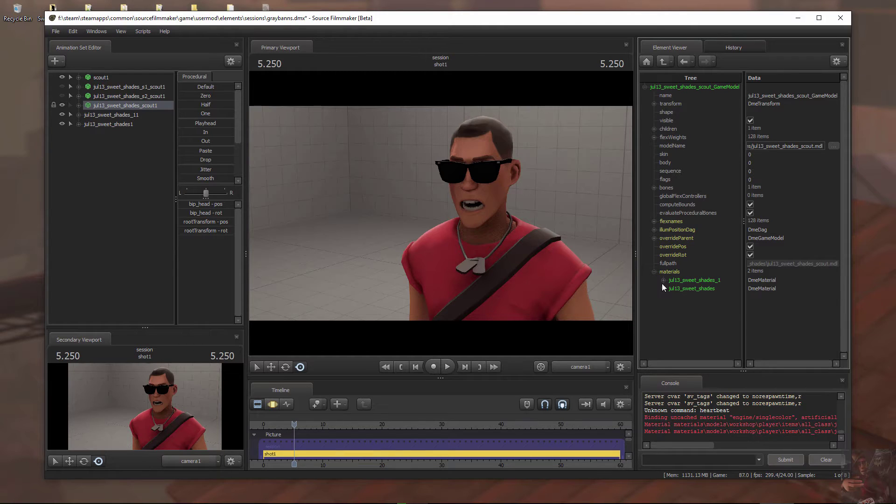
click(662, 281)
click(663, 330)
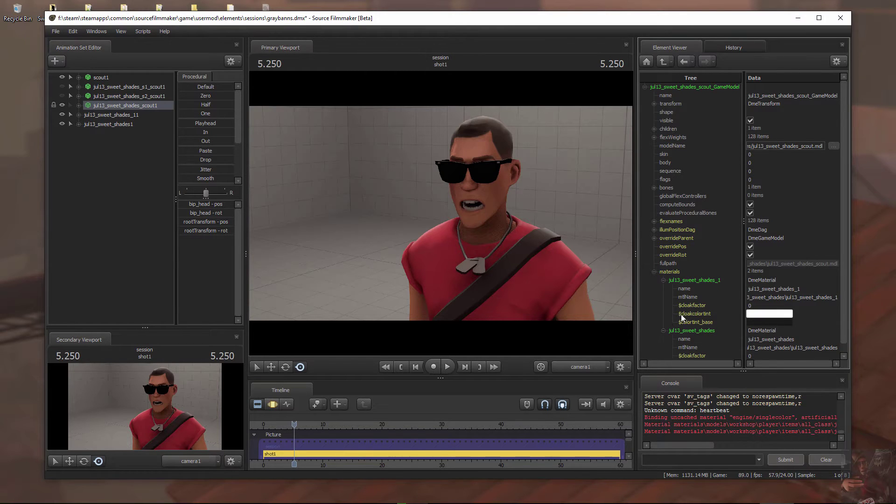
Tint jul13_sweet_shades_1's $colortint_base pale pink and switch to GIMP
click(767, 322)
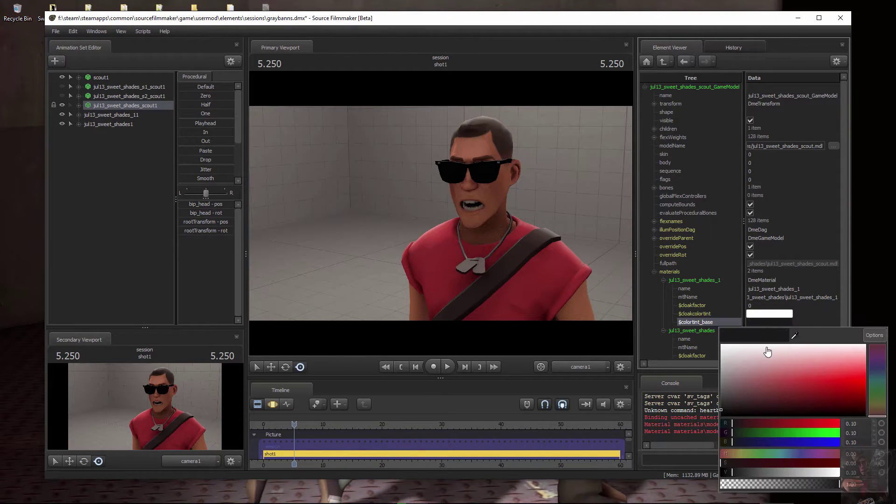
click(821, 378)
click(785, 367)
click(758, 379)
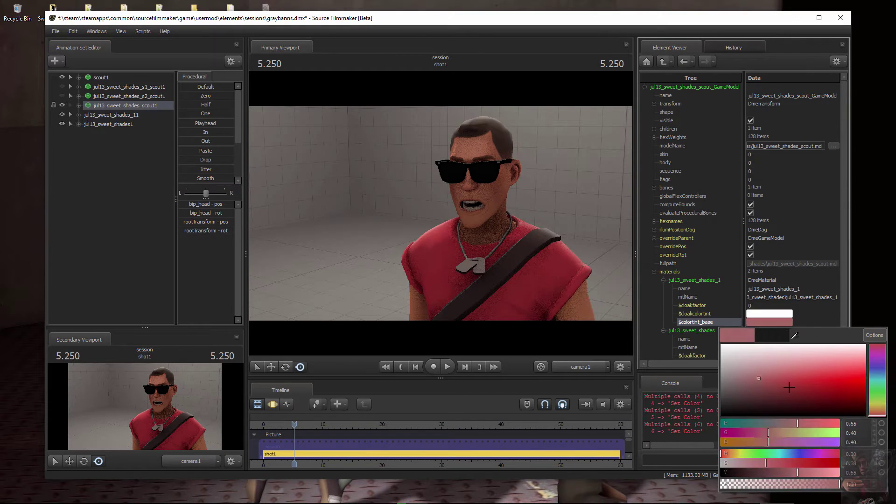
mouse_move(789, 387)
mouse_down()
mouse_move(840, 375)
mouse_move(768, 373)
mouse_move(860, 374)
mouse_move(835, 382)
mouse_move(822, 366)
mouse_move(737, 354)
mouse_move(746, 370)
mouse_up()
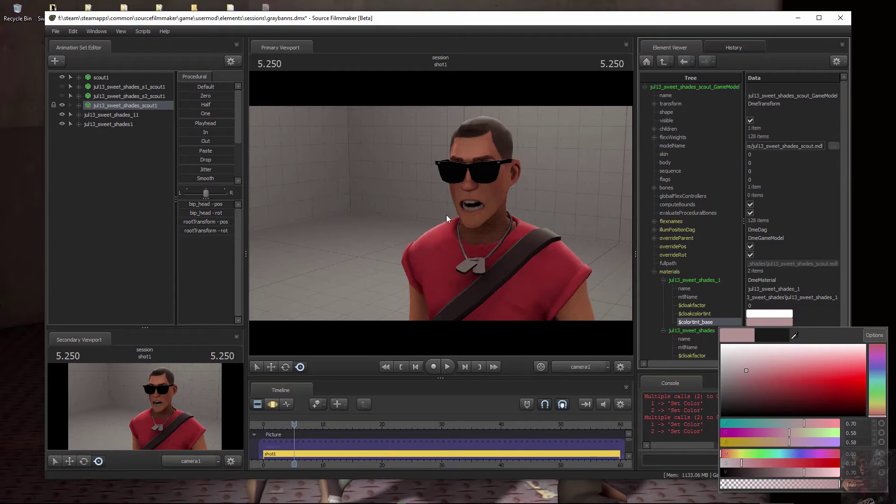
mouse_move(700, 501)
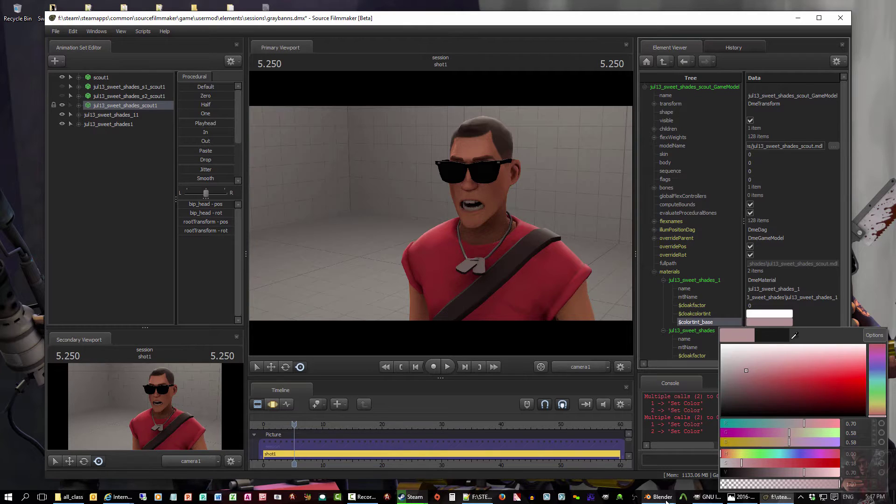
click(814, 435)
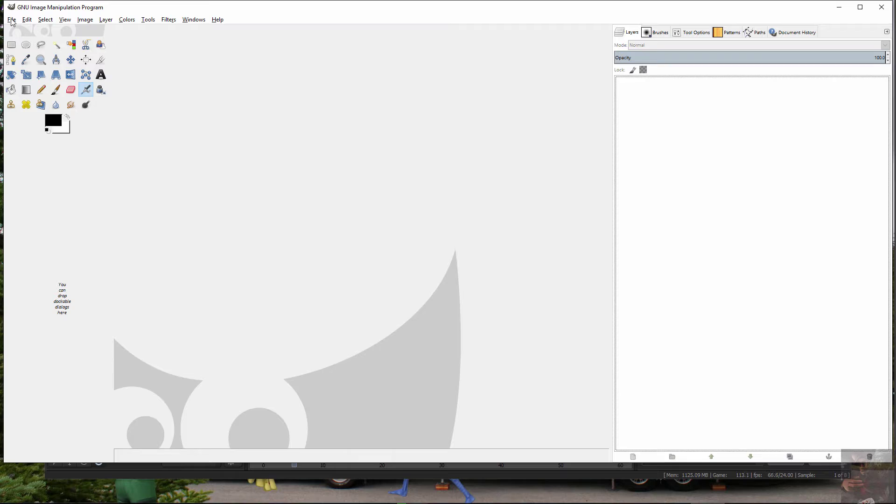
Open the File menu in the maximized GIMP window
click(11, 20)
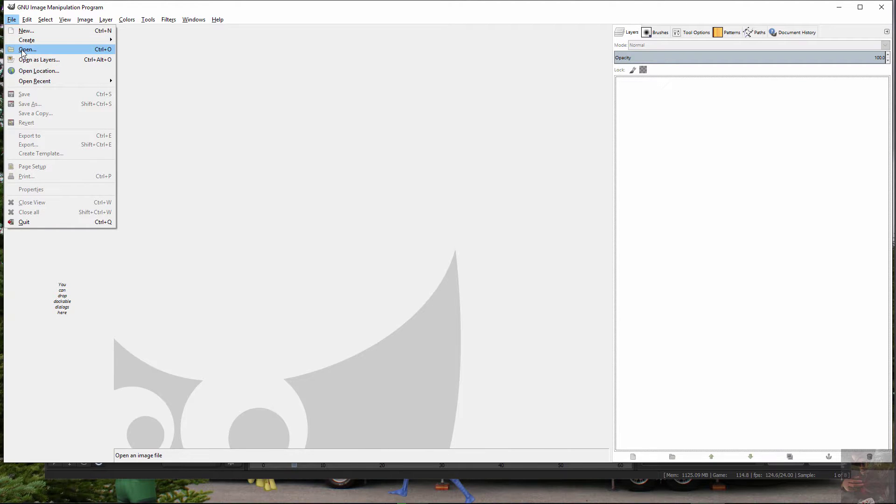
In the Open Image dialog, browse F: > STEAM > steamapps > Common > SourceFilmmaker > game
click(21, 50)
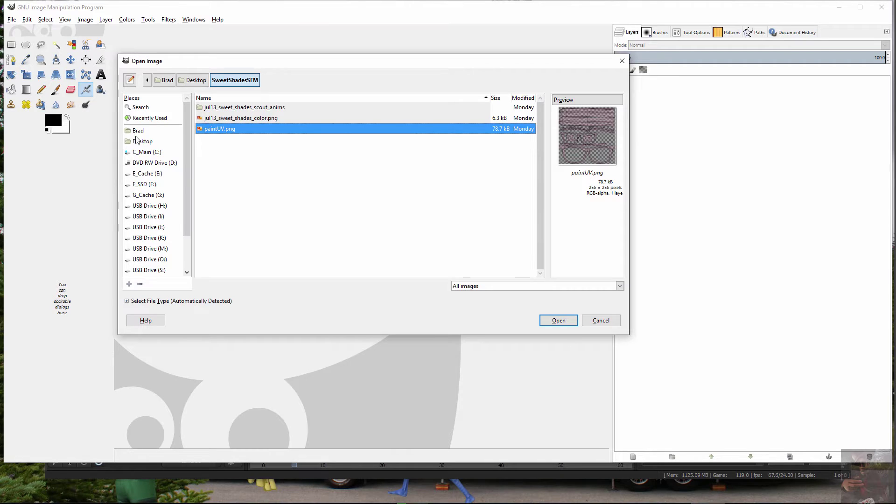
click(143, 184)
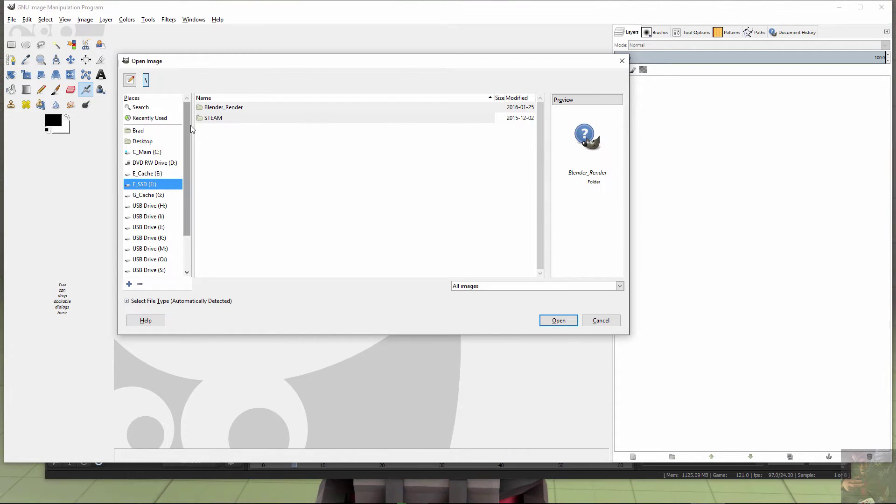
click(207, 118)
double_click(207, 120)
double_click(207, 110)
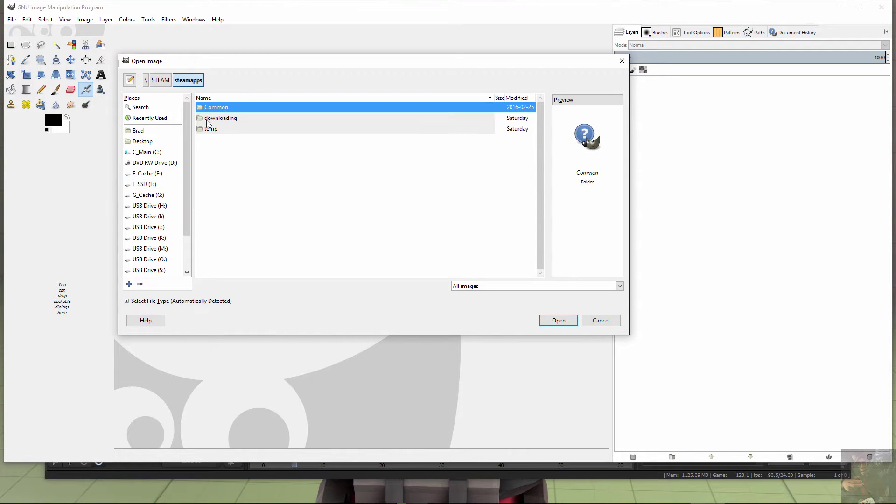
double_click(209, 108)
click(226, 151)
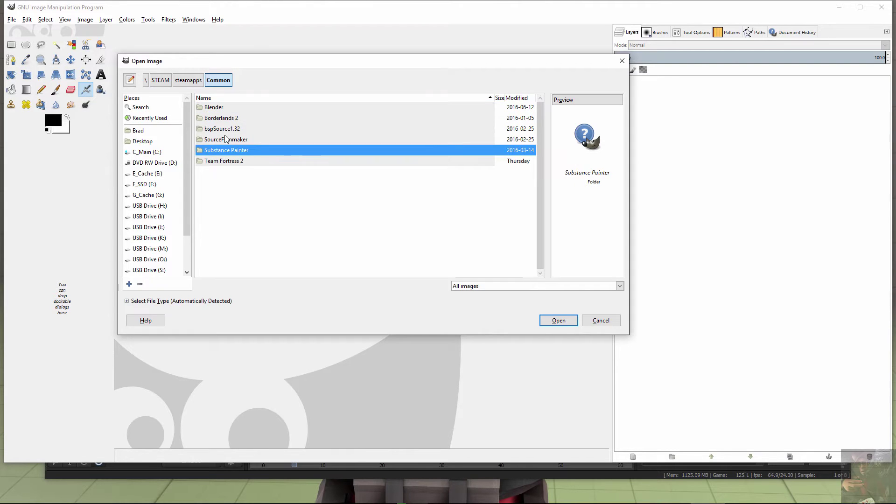
double_click(226, 139)
double_click(219, 129)
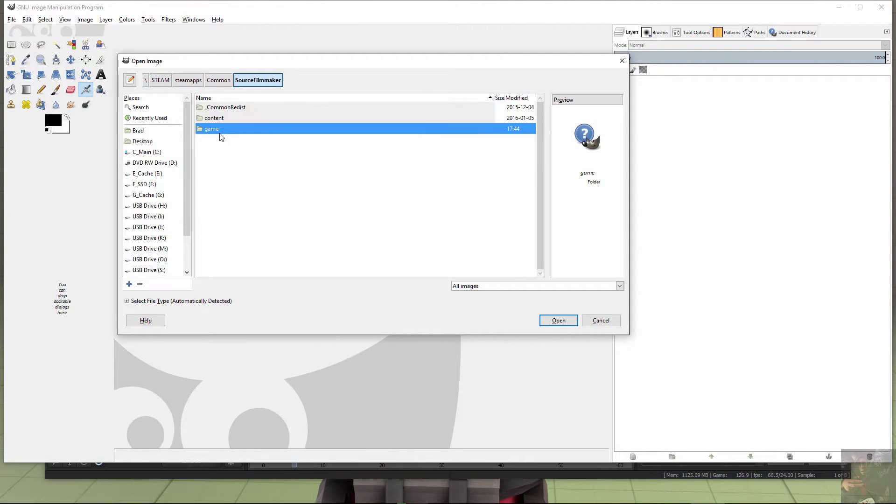
Continue into tf > materials > models
scroll(236, 197, down, 5)
scroll(235, 197, down, 10)
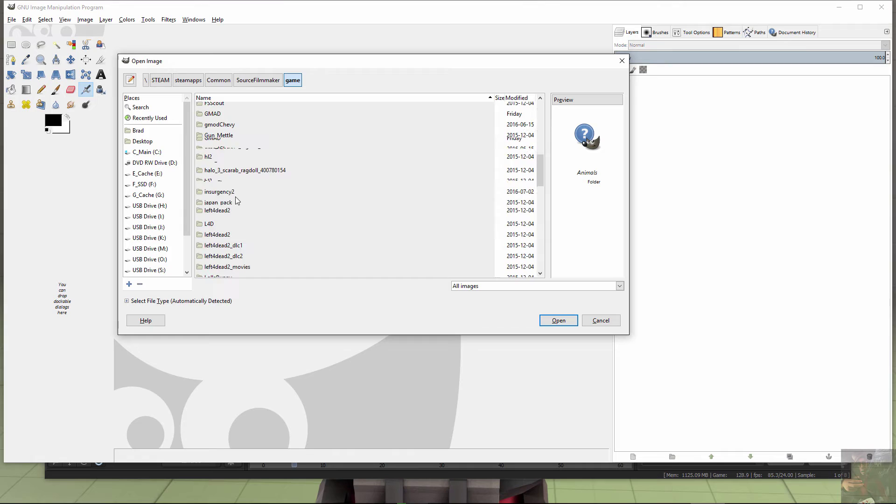
scroll(231, 216, down, 4)
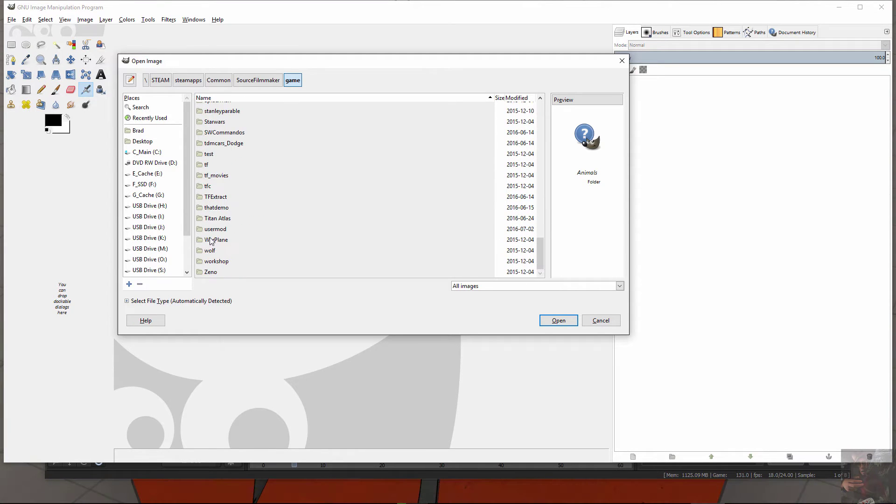
double_click(207, 165)
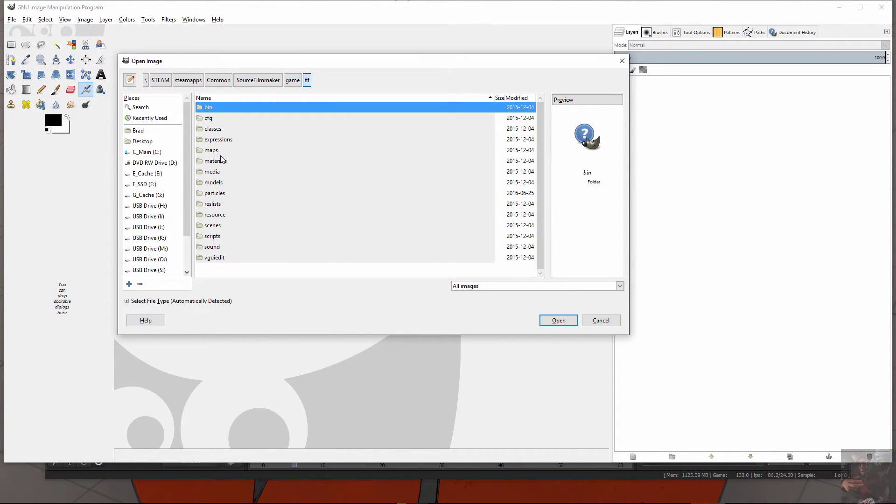
click(218, 162)
double_click(218, 162)
scroll(225, 215, down, 5)
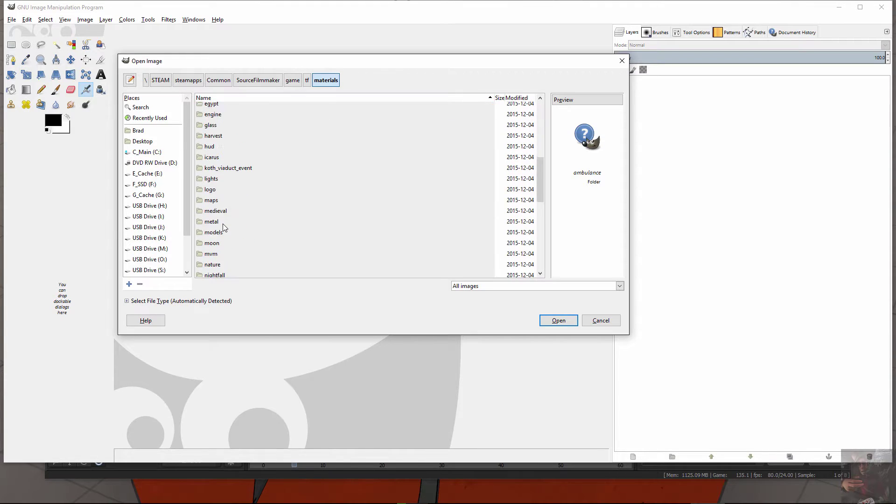
double_click(215, 208)
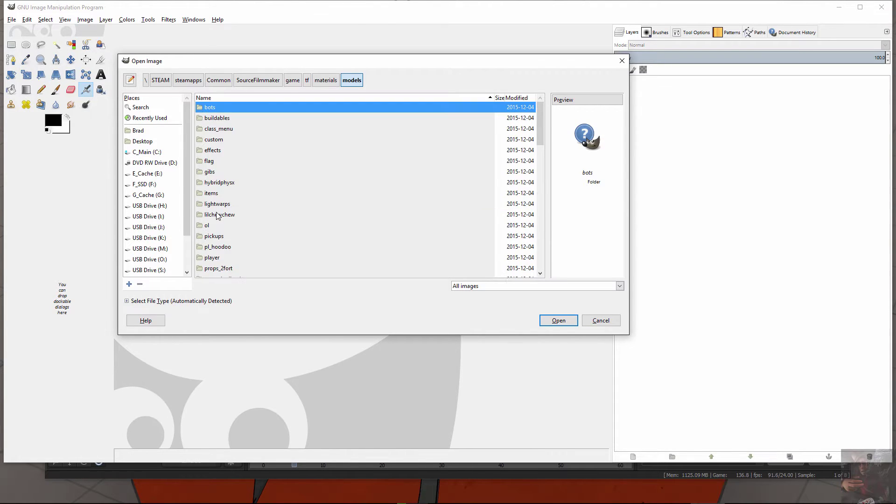
scroll(217, 215, down, 5)
scroll(220, 224, down, 5)
scroll(232, 280, down, 5)
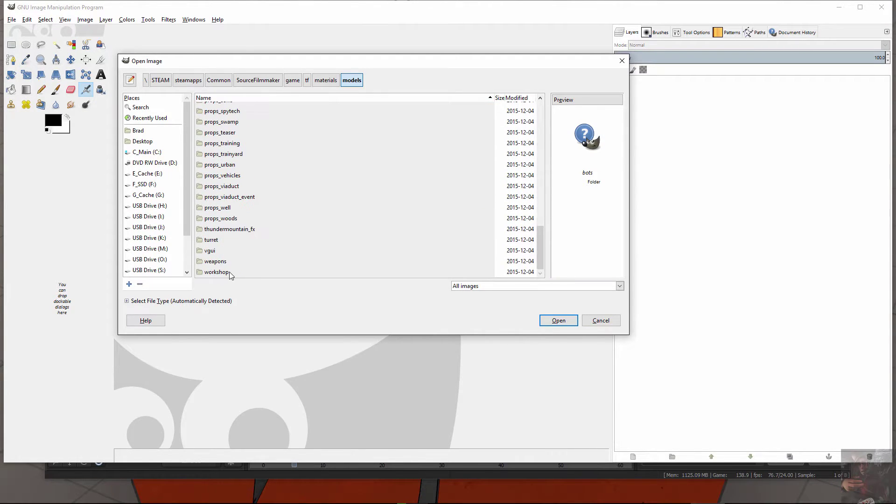
Open workshop > player > items > all_class > jul13_sweet_shades to list its .vtf textures
double_click(226, 274)
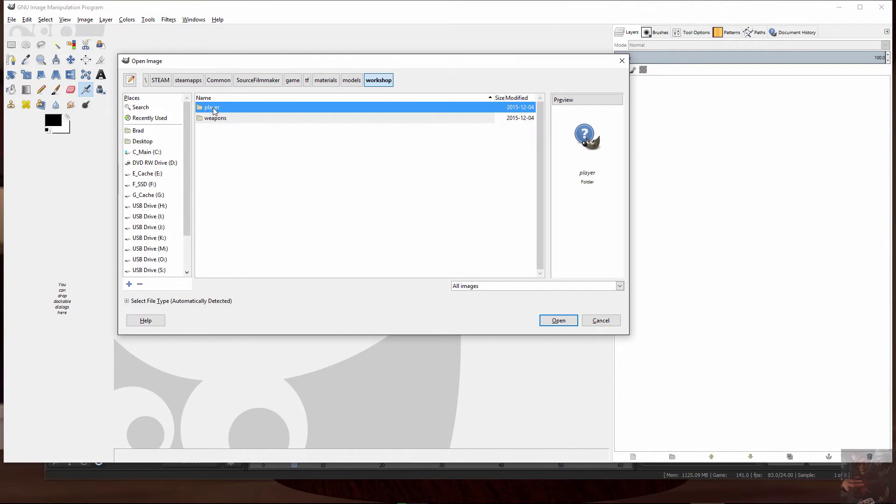
double_click(212, 107)
double_click(212, 107)
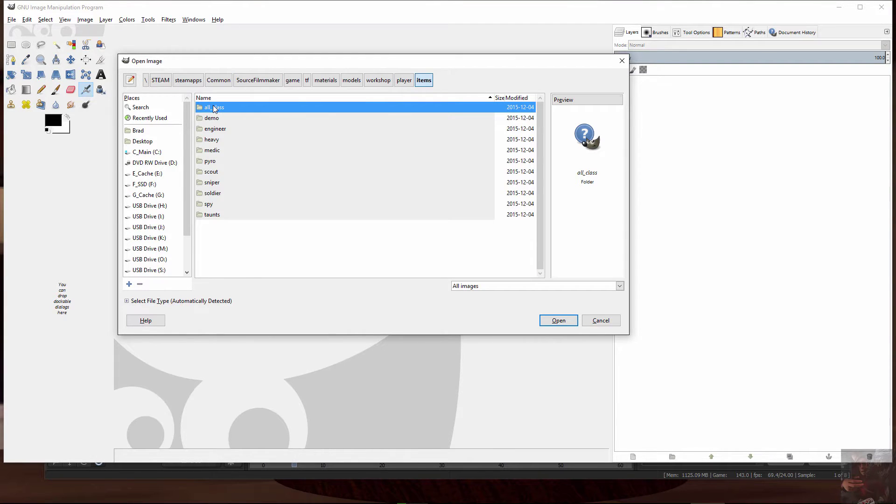
double_click(214, 108)
scroll(223, 219, down, 8)
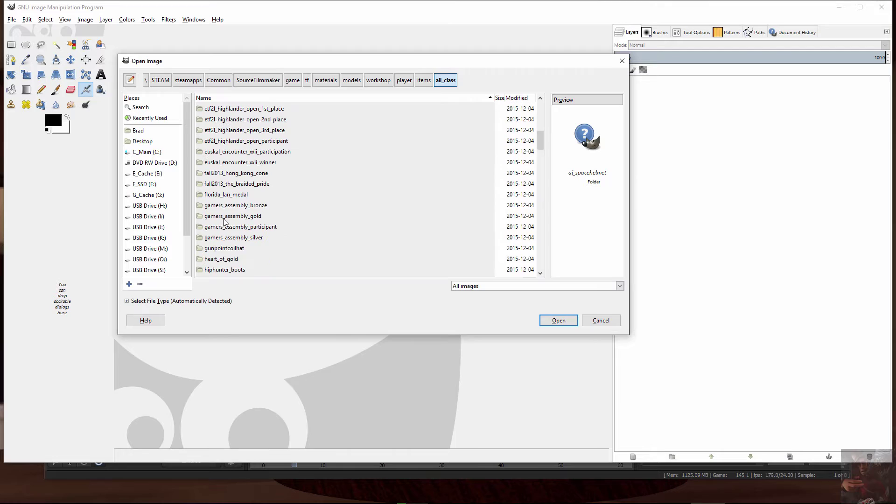
scroll(224, 220, down, 5)
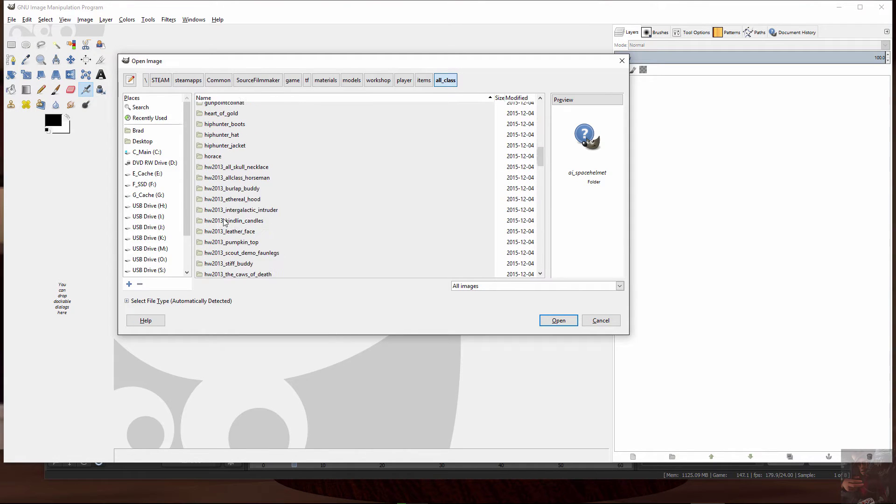
scroll(224, 221, down, 6)
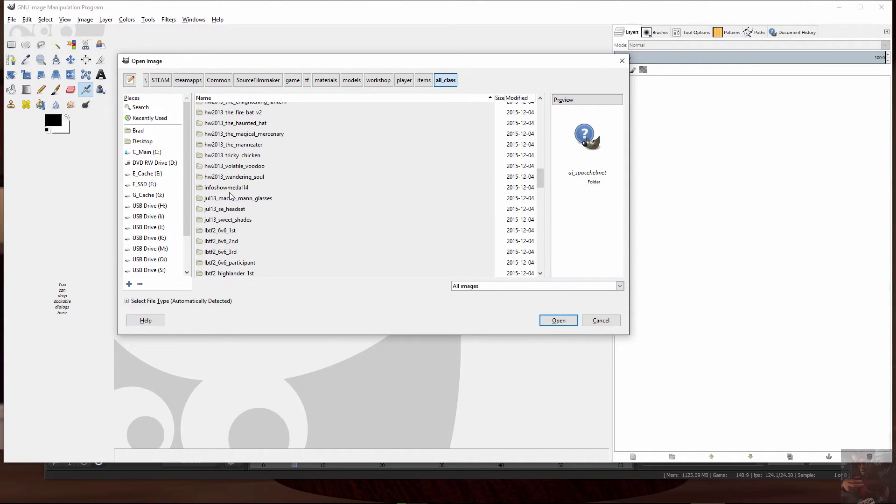
double_click(228, 221)
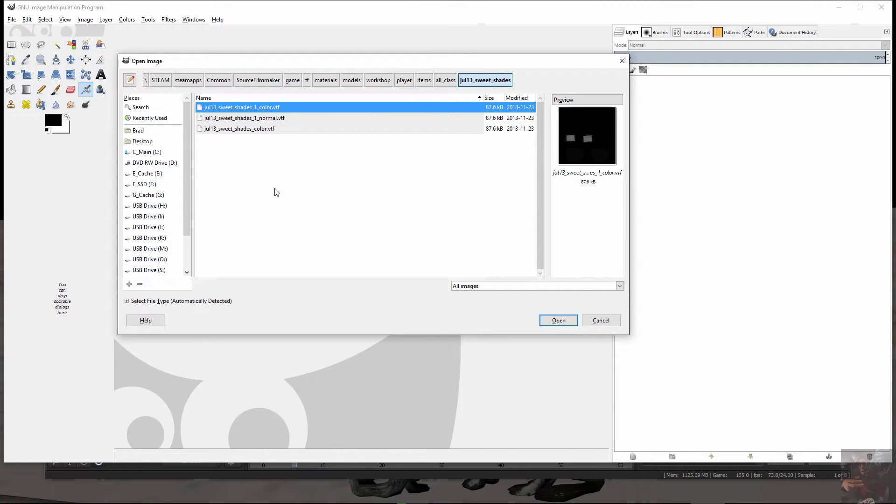
mouse_move(420, 502)
mouse_move(475, 500)
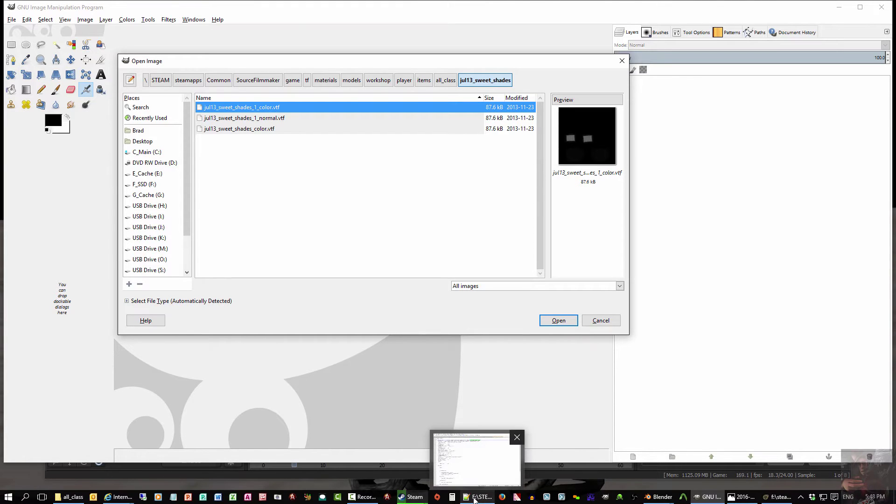
Check jul13_sweet_shades_1's mtlName path in Source Filmmaker, then bring Notepad++ forward
click(777, 498)
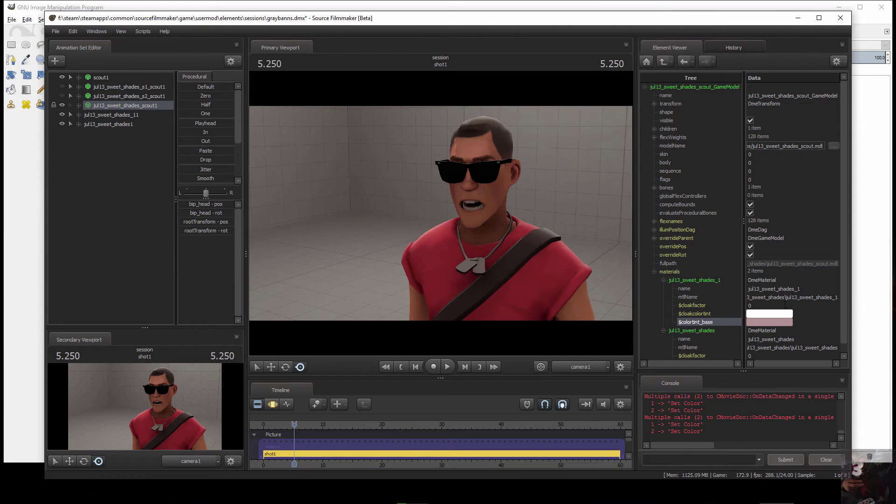
click(837, 296)
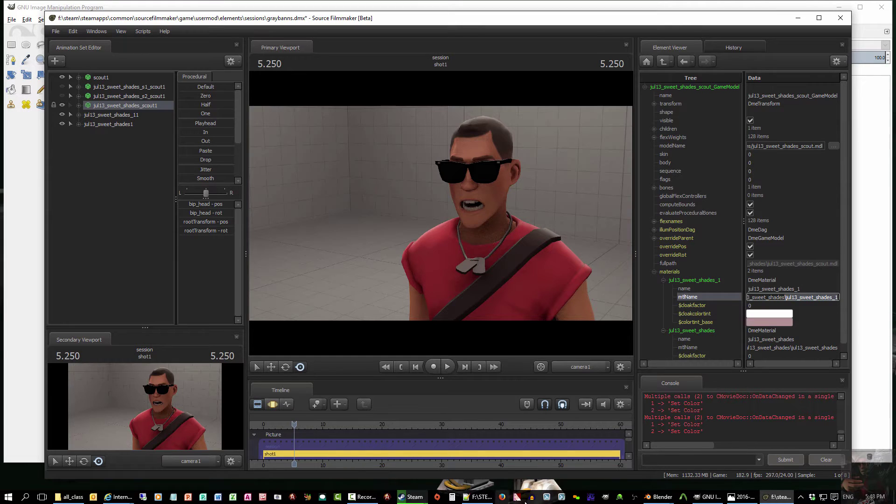
click(486, 499)
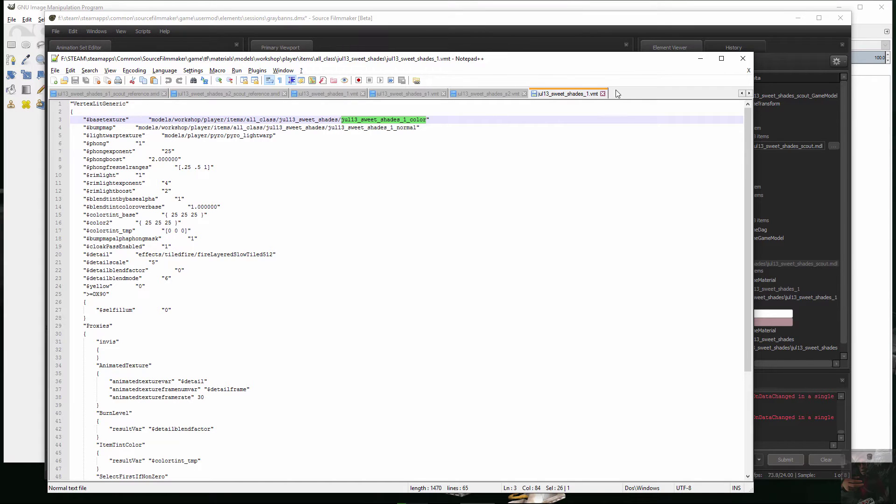
Close jul13_sweet_shades_1.vmt and open Notepad++'s Open dialog at the game folder
click(602, 93)
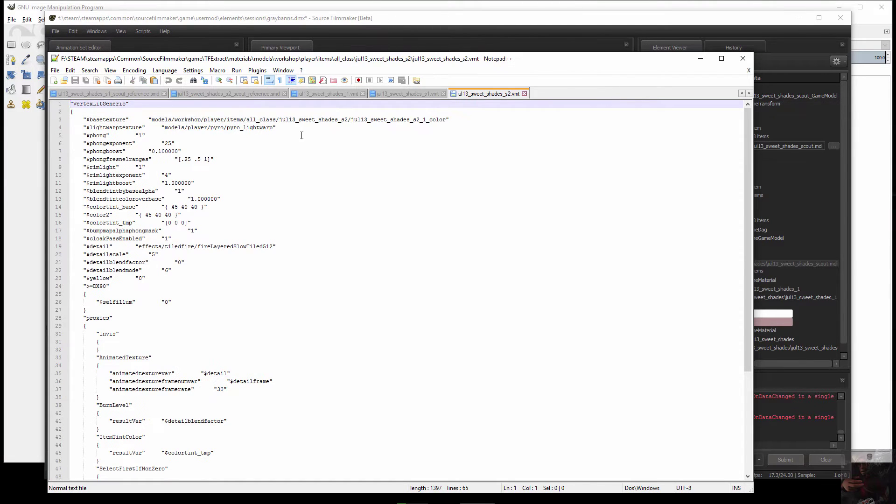
click(55, 70)
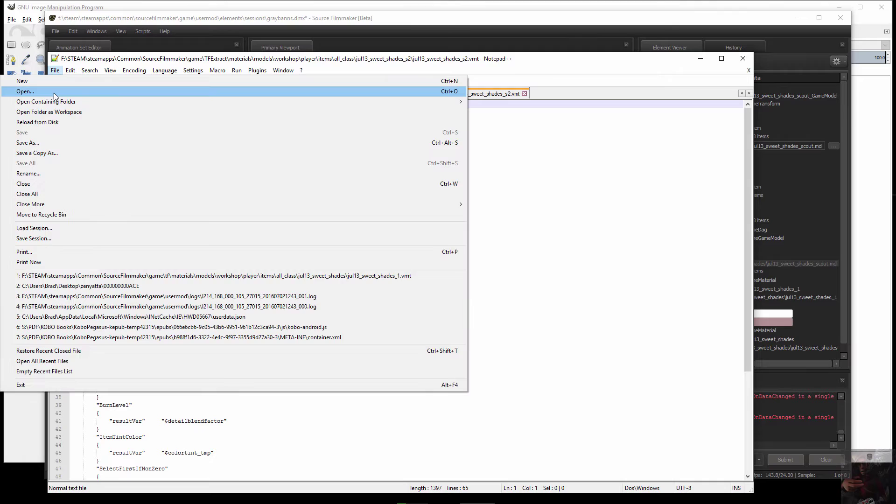
click(55, 92)
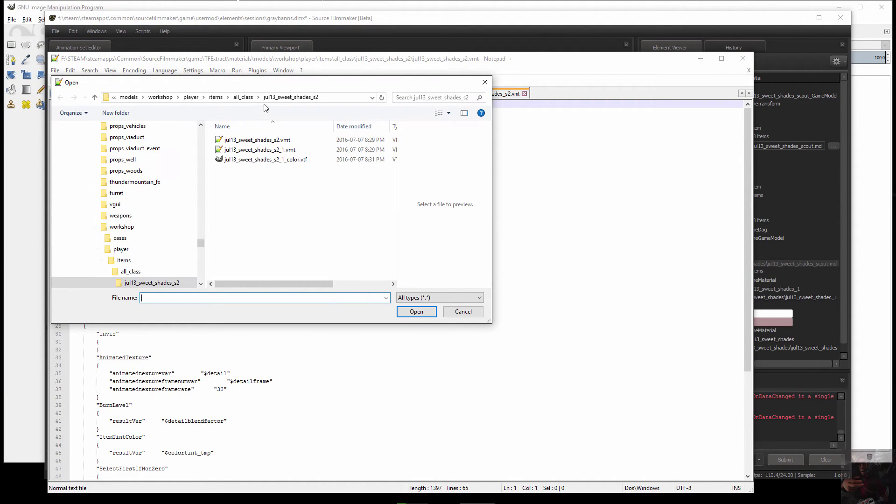
click(129, 97)
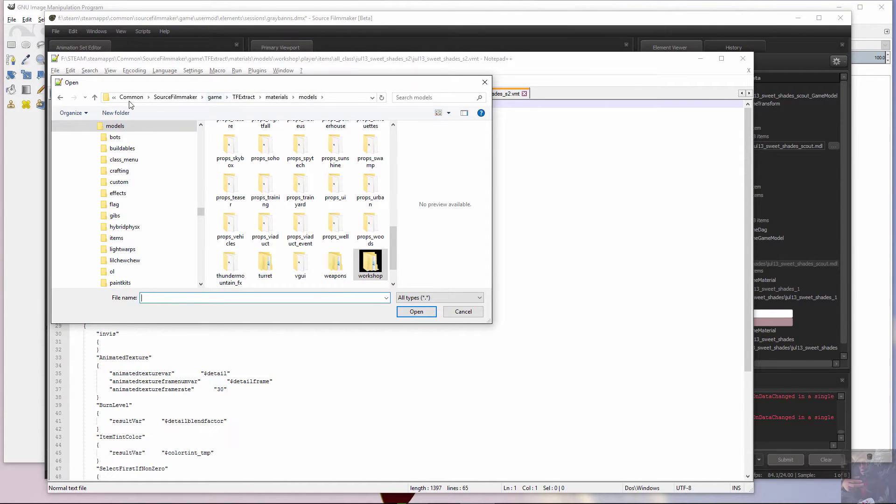
click(213, 97)
Browse into tf > materials > models > workshop
scroll(259, 222, up, 3)
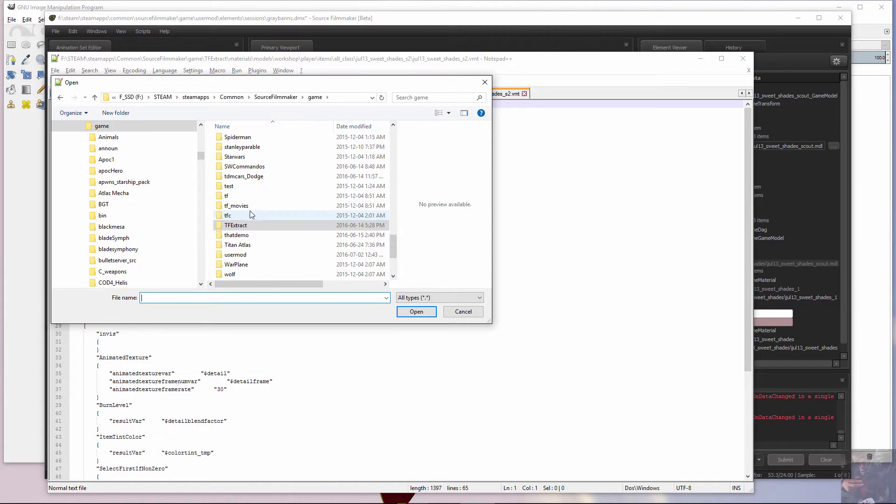
double_click(238, 199)
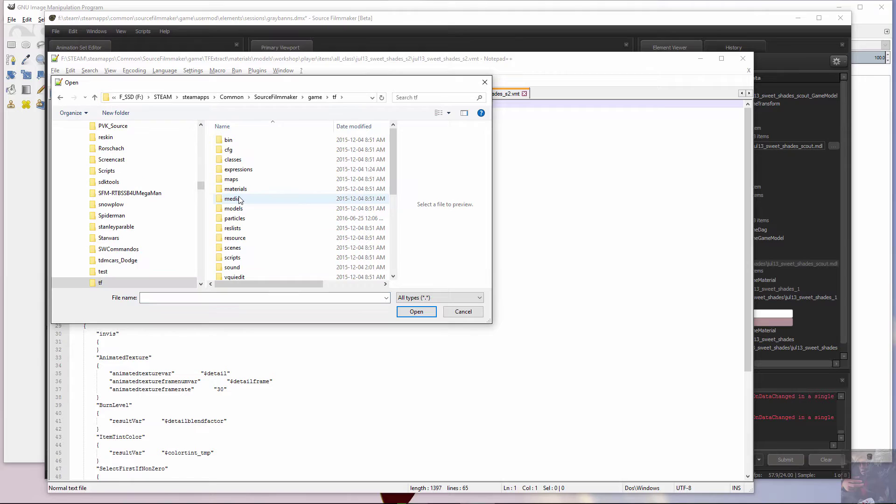
double_click(238, 191)
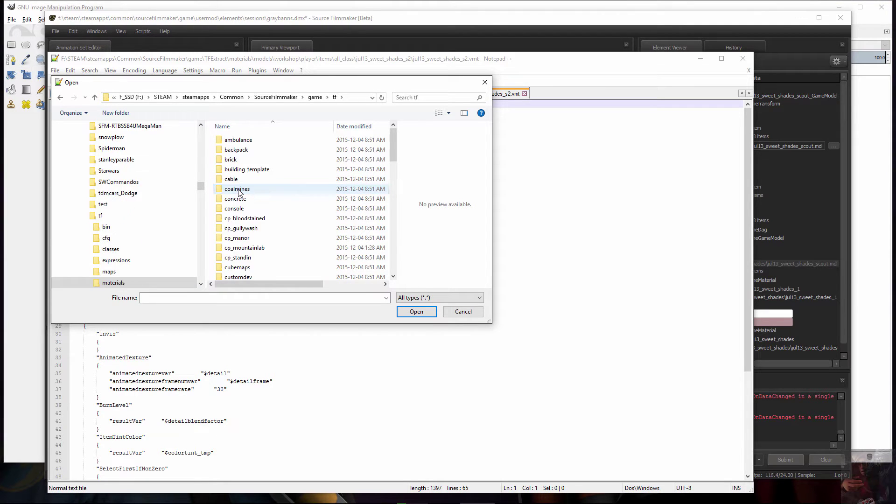
scroll(239, 192, down, 18)
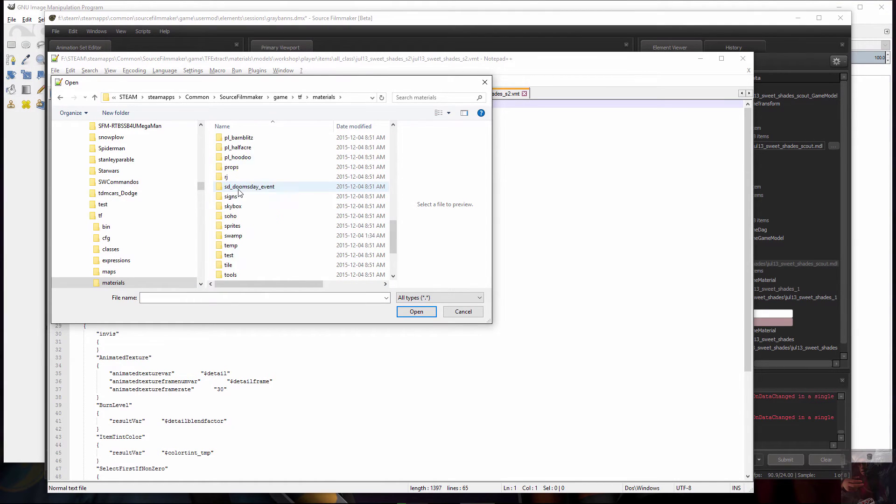
scroll(239, 189, up, 4)
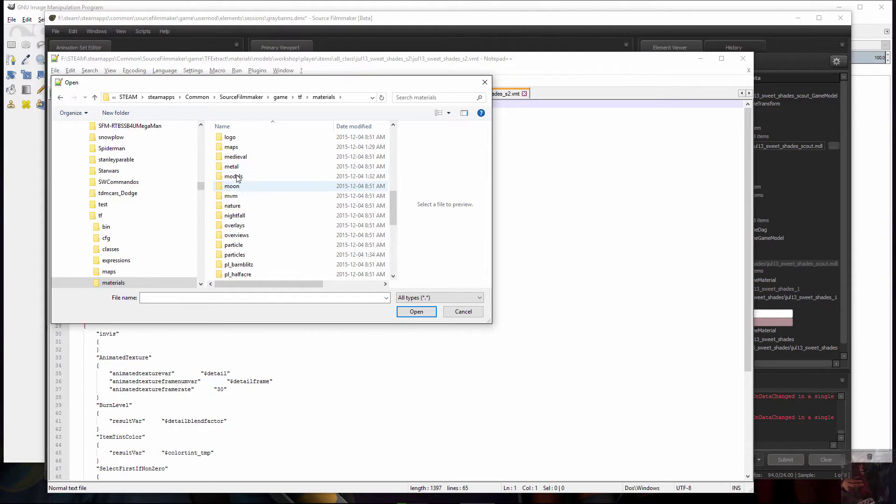
double_click(233, 176)
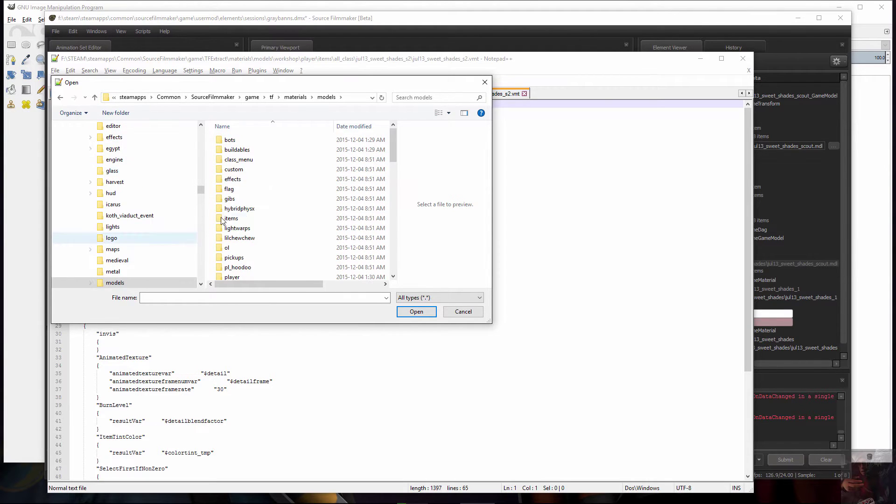
scroll(221, 221, down, 17)
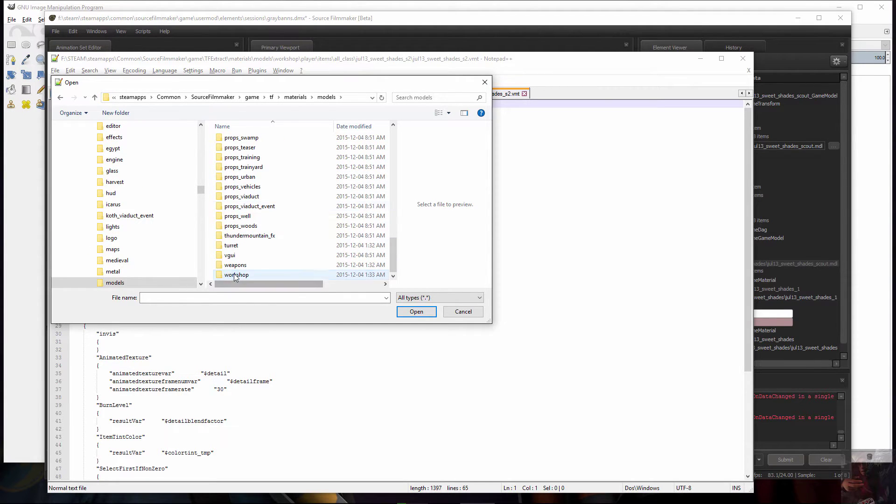
double_click(234, 276)
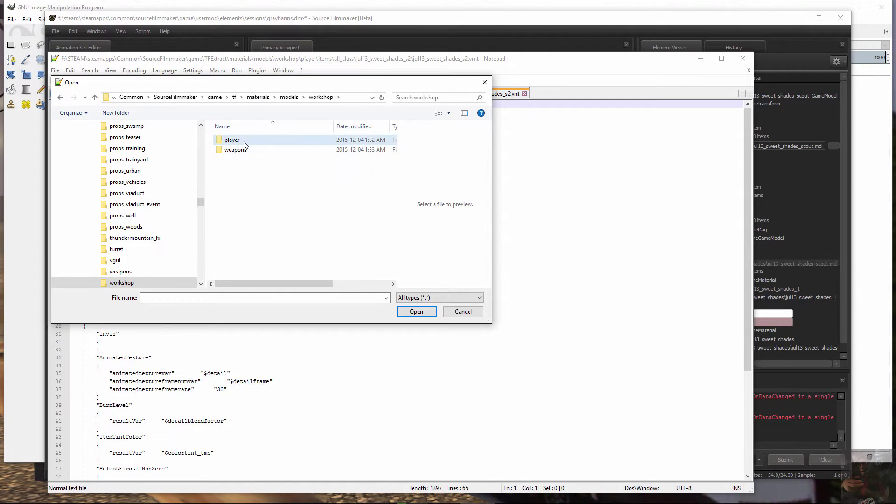
Continue into player > items > all_class > jul13_sweet_shades
double_click(244, 142)
double_click(245, 142)
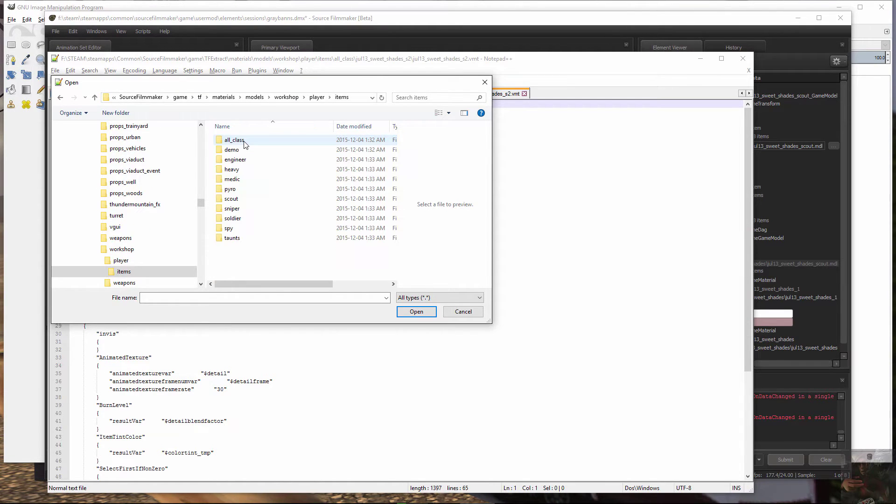
click(245, 142)
double_click(245, 141)
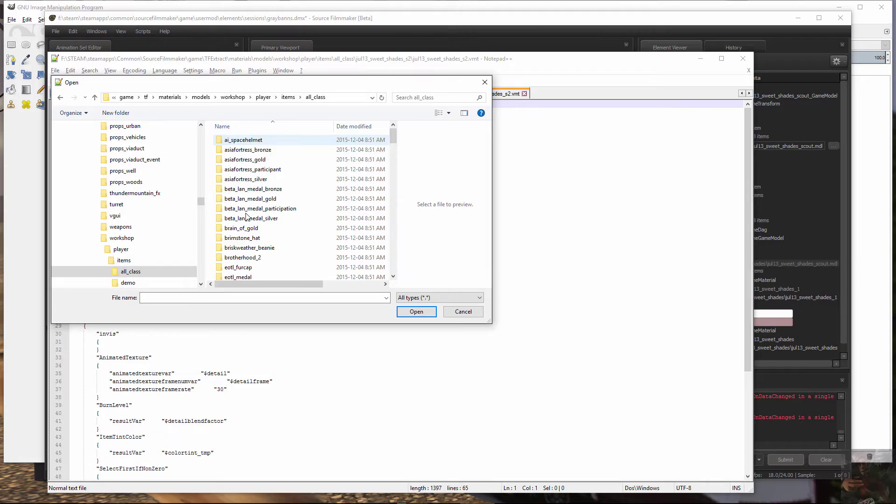
scroll(247, 205, down, 15)
scroll(247, 217, down, 4)
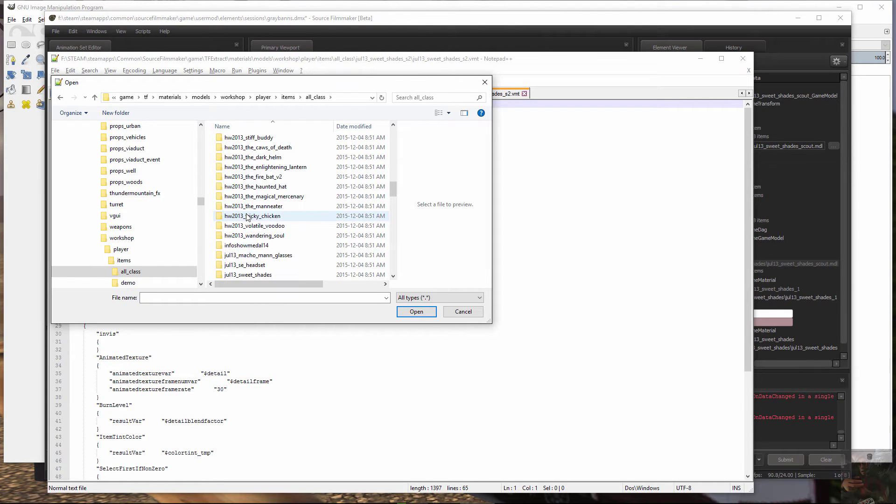
click(248, 215)
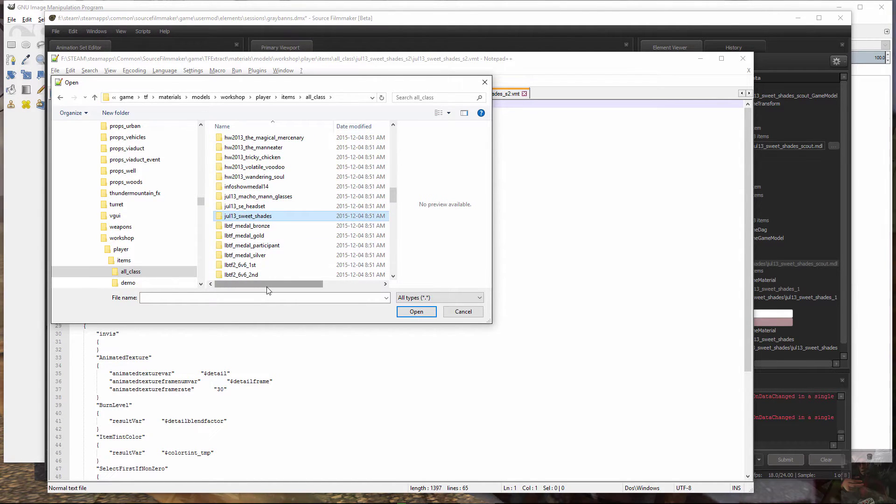
double_click(260, 217)
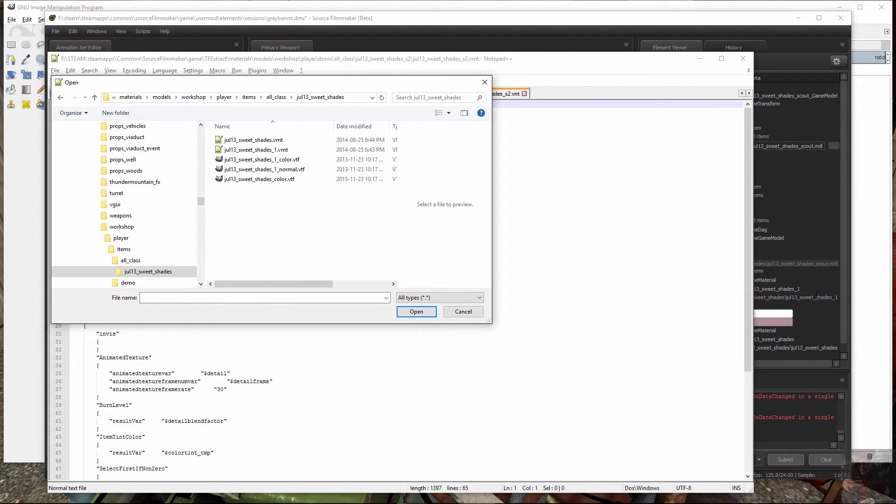
Recheck Source Filmmaker's mtlName field, then return to Notepad++'s Open dialog
click(835, 299)
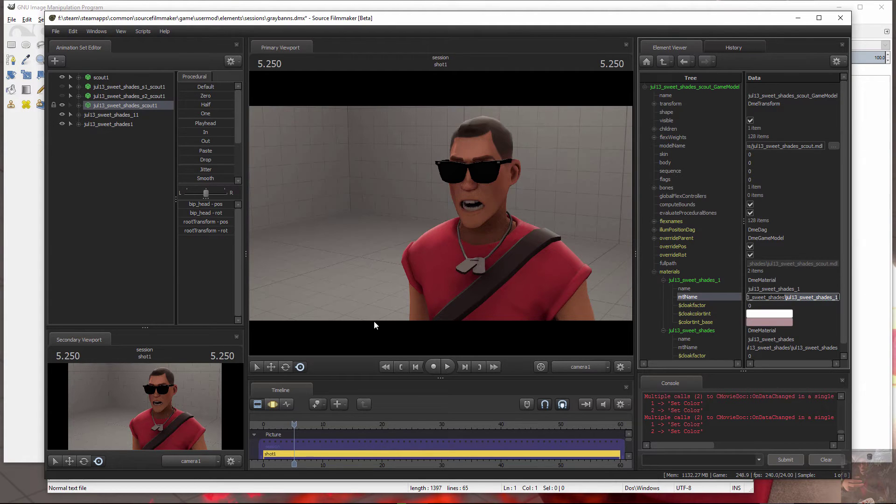
key(alt+Tab)
key(ctrl+o)
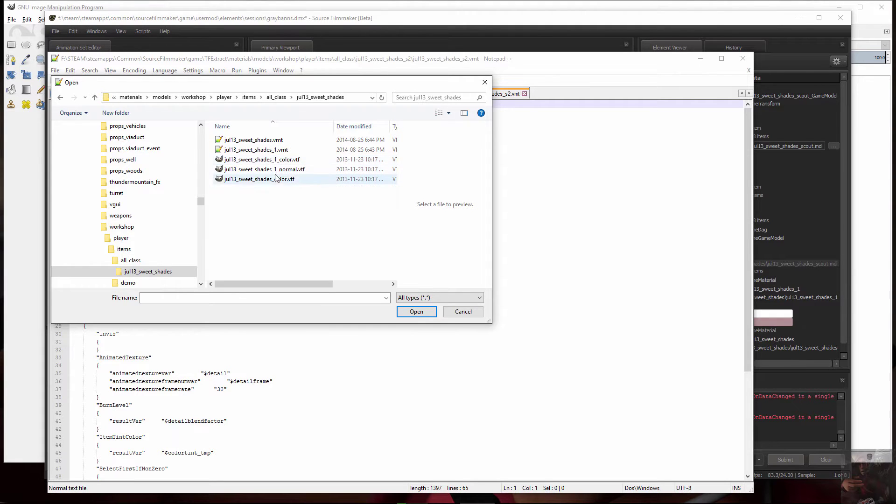
Open the tf\materials jul13_sweet_shades_1.vmt, read through its 65 lines, and switch to Source Filmmaker
click(276, 150)
double_click(276, 153)
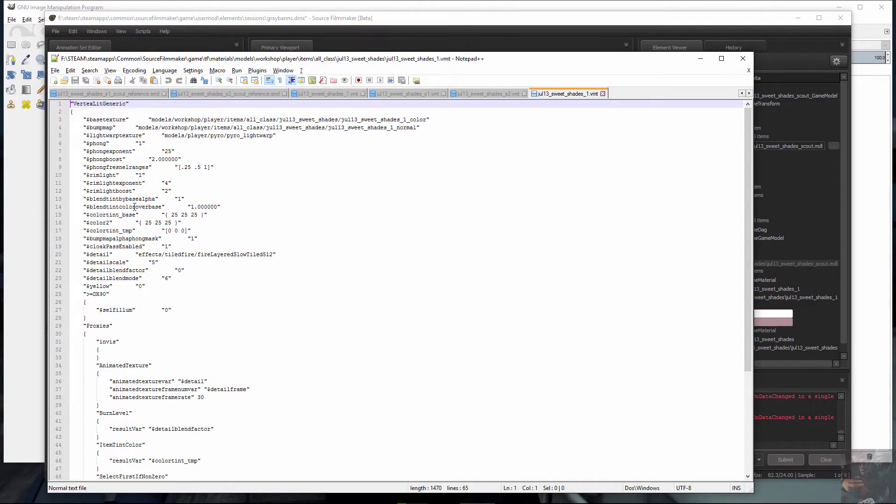
scroll(131, 224, down, 6)
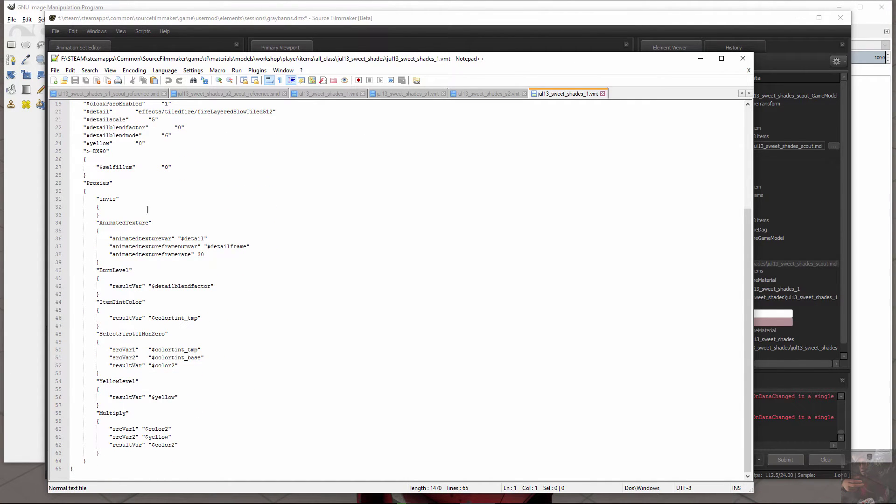
key(alt+Tab)
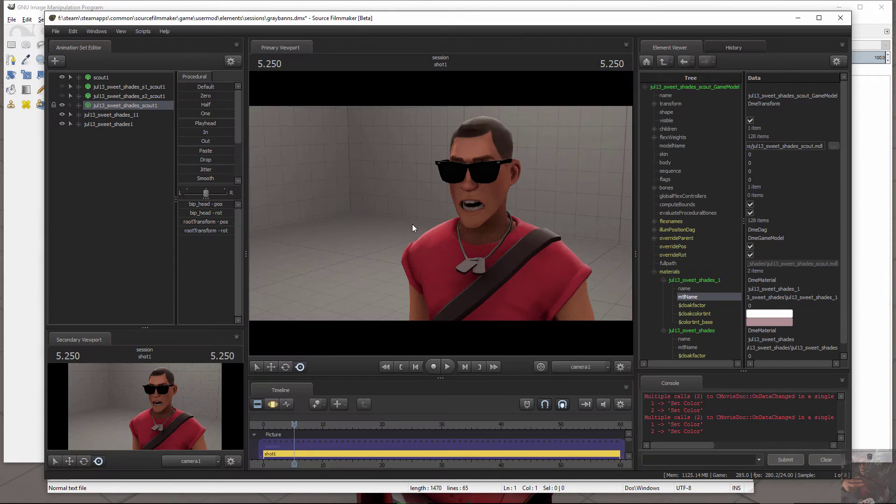
Open jul13_sweet_shades_1_color.vtf in GIMP as a 256x256 image with a masked layer
key(alt+Tab)
key(alt+Tab)
key(alt+Tab)
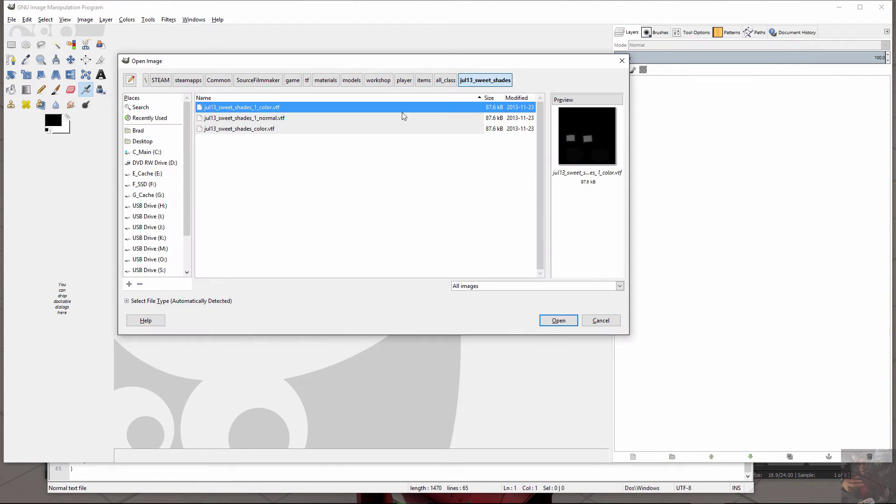
double_click(261, 107)
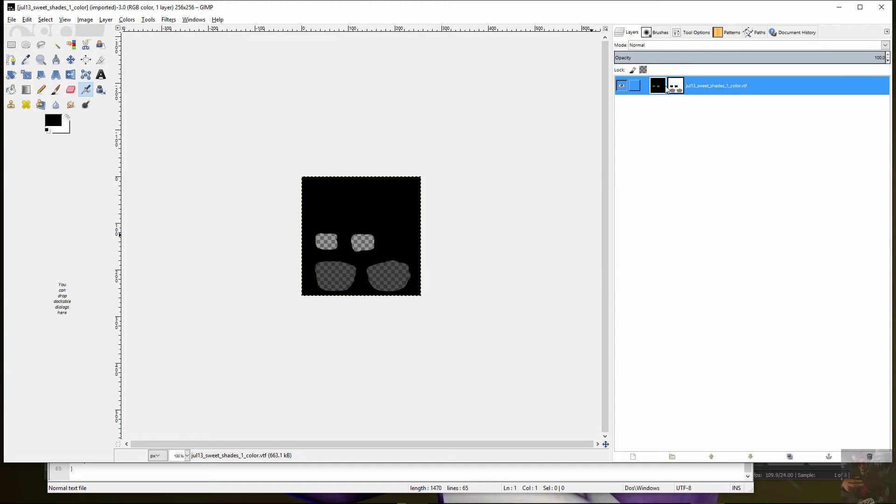
Select the texture layer instead of its mask, then set $colortint_base to light pink in Source Filmmaker
click(657, 90)
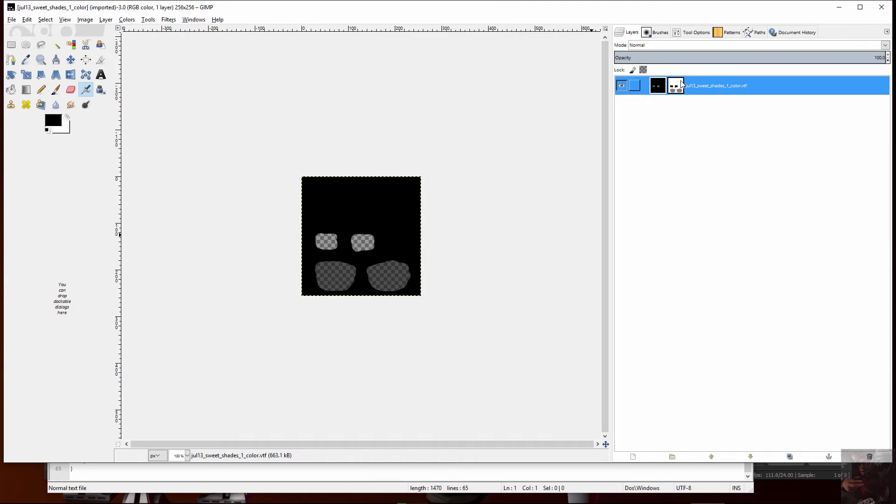
key(alt+Tab)
key(alt+Tab)
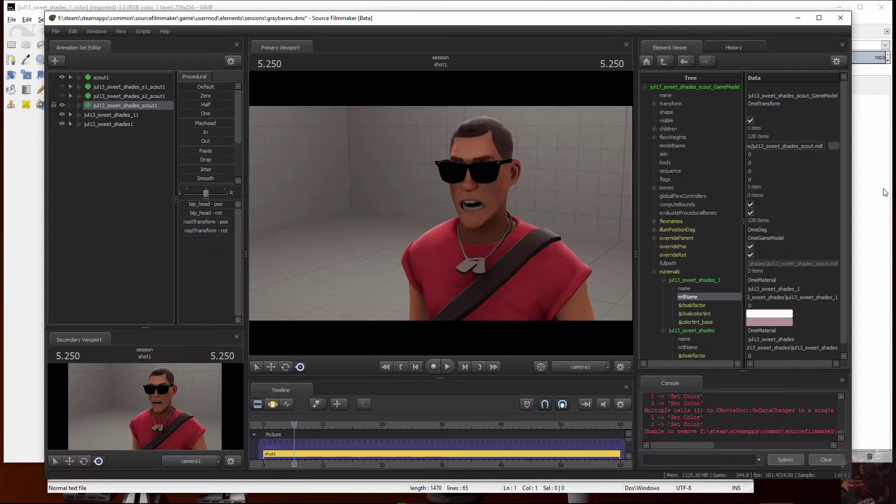
click(785, 322)
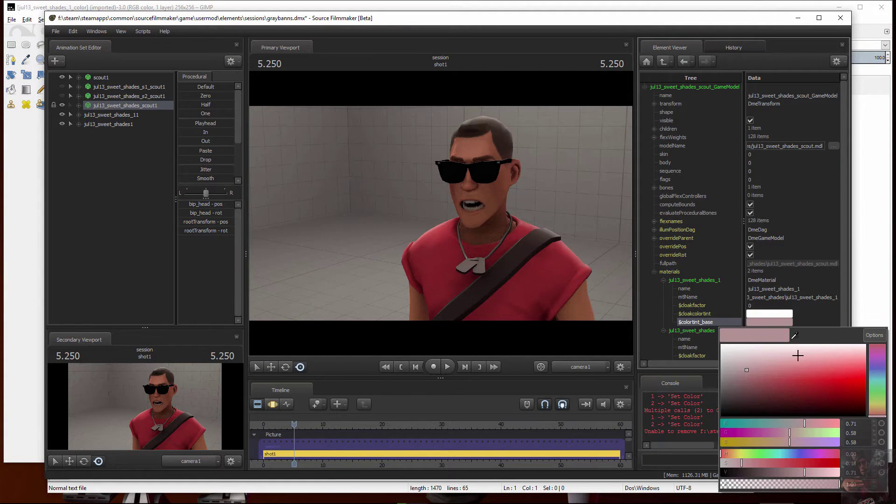
click(803, 382)
drag(802, 382, 802, 366)
key(alt+Tab)
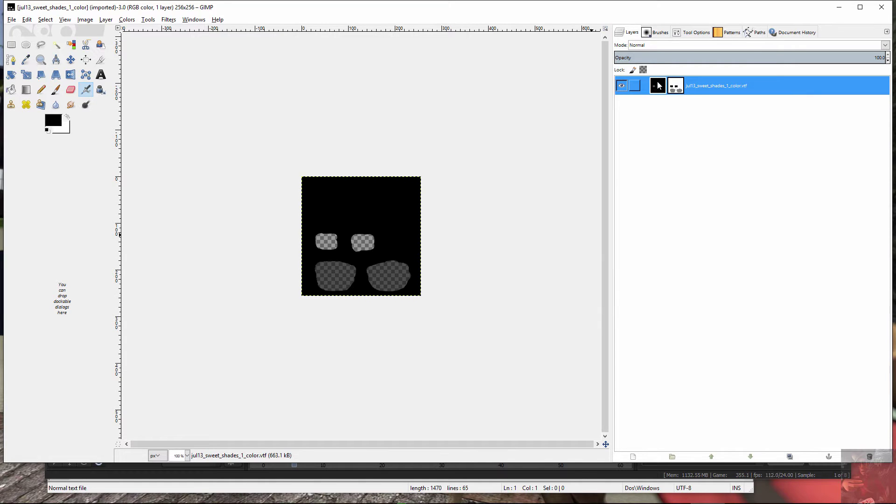
key(alt+Tab)
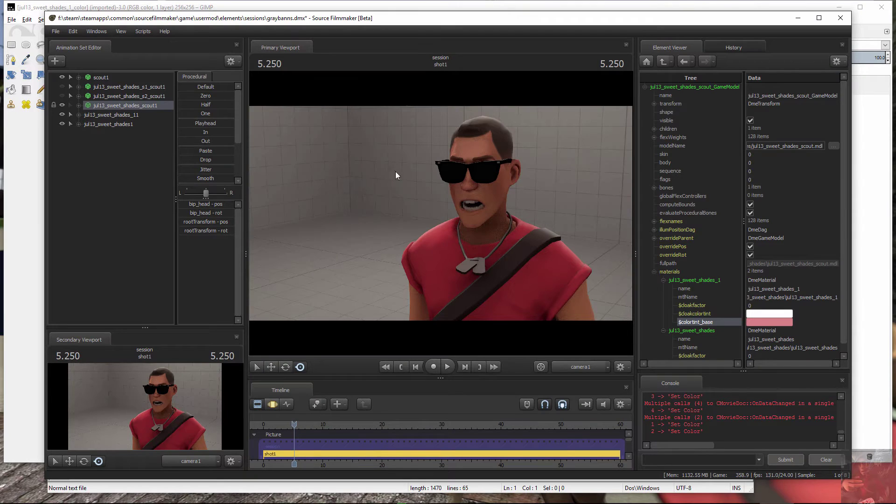
key(alt+Tab)
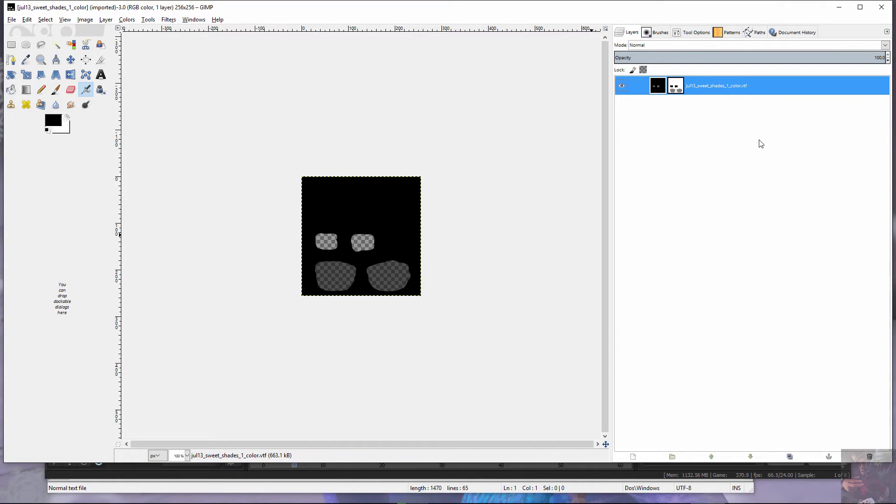
Display the texture layer's mask on the canvas and make the mask the editing target
right_click(681, 82)
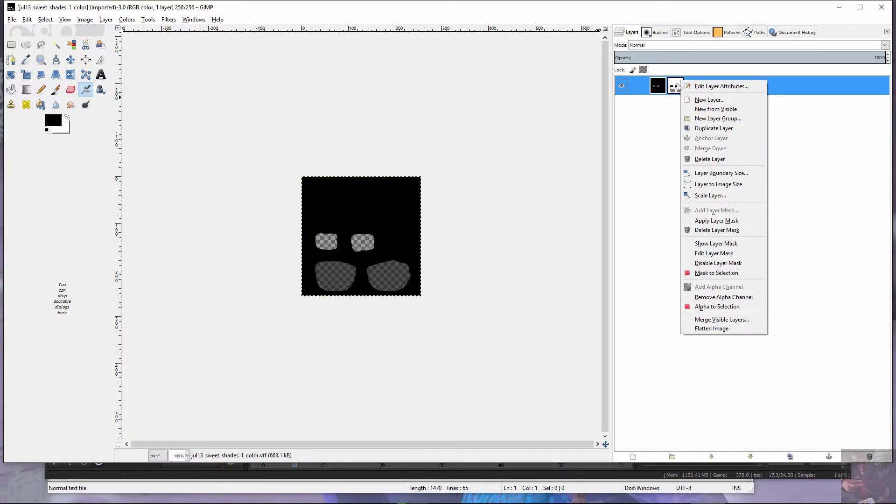
click(710, 245)
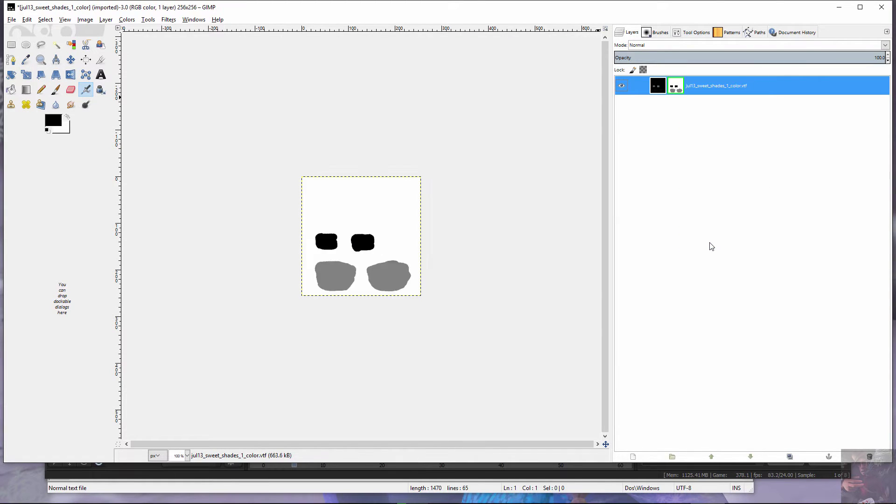
right_click(676, 82)
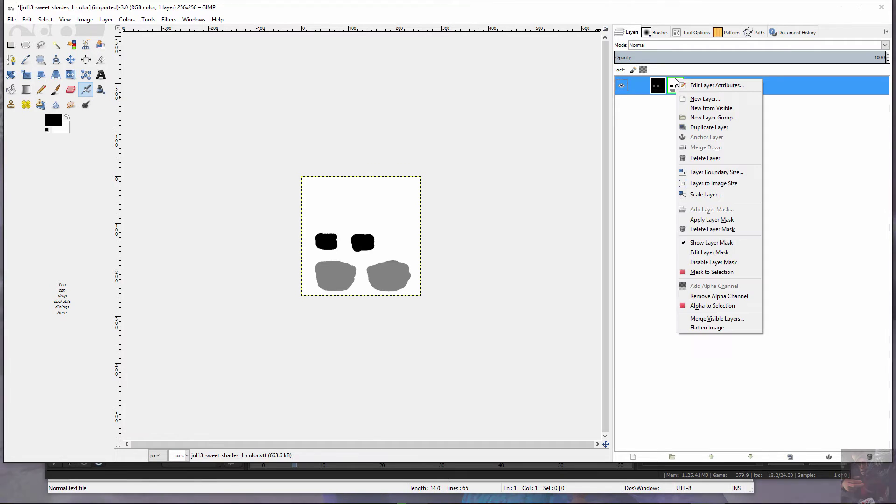
click(716, 253)
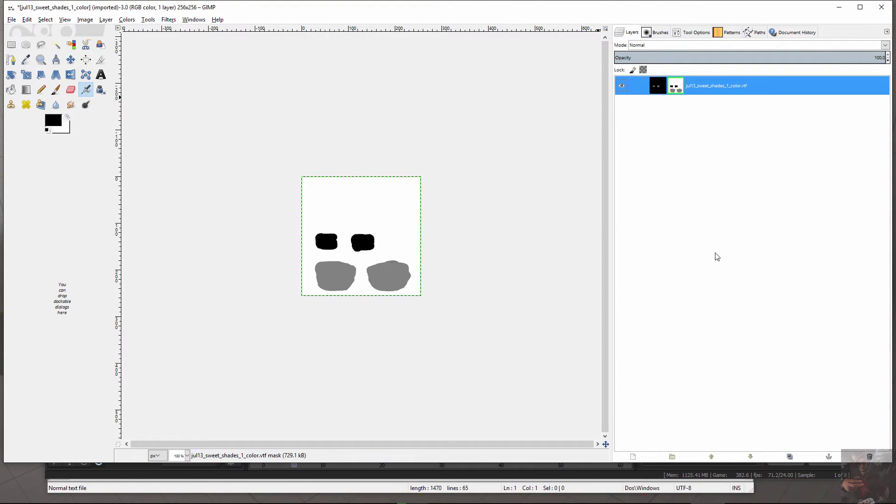
right_click(677, 87)
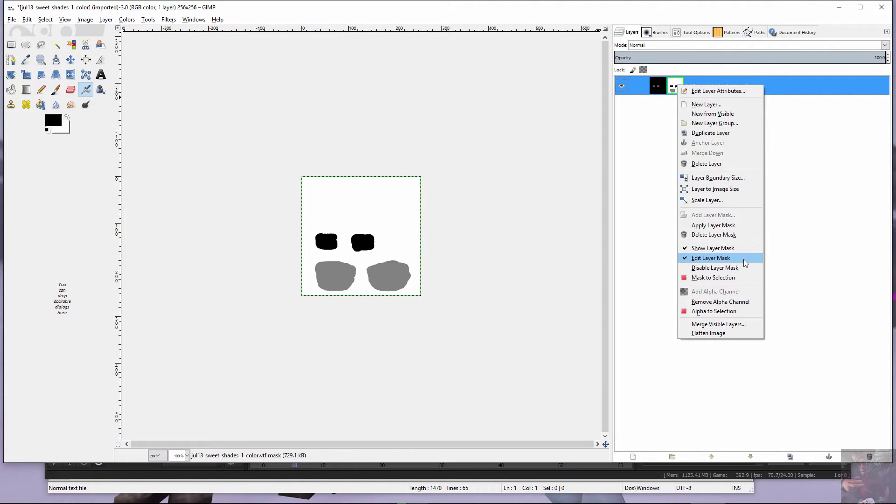
click(498, 216)
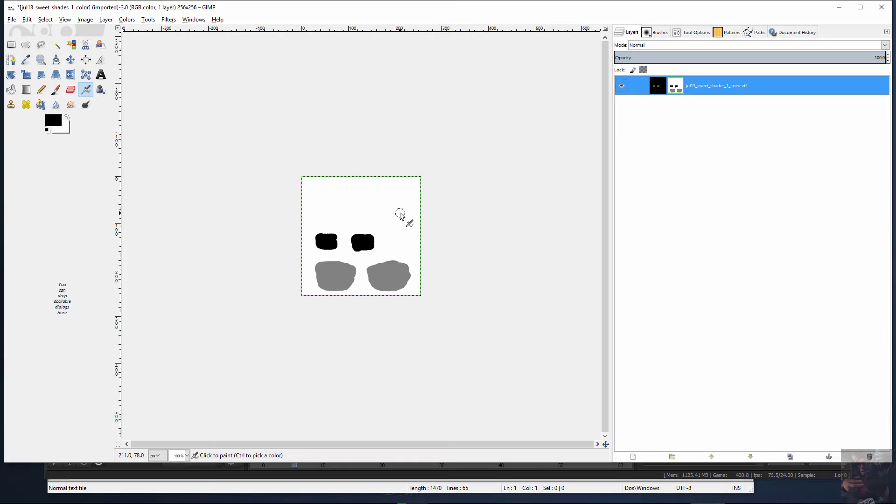
Create two New from Visible layers, Visible and Visible #1, above the texture layer
right_click(677, 87)
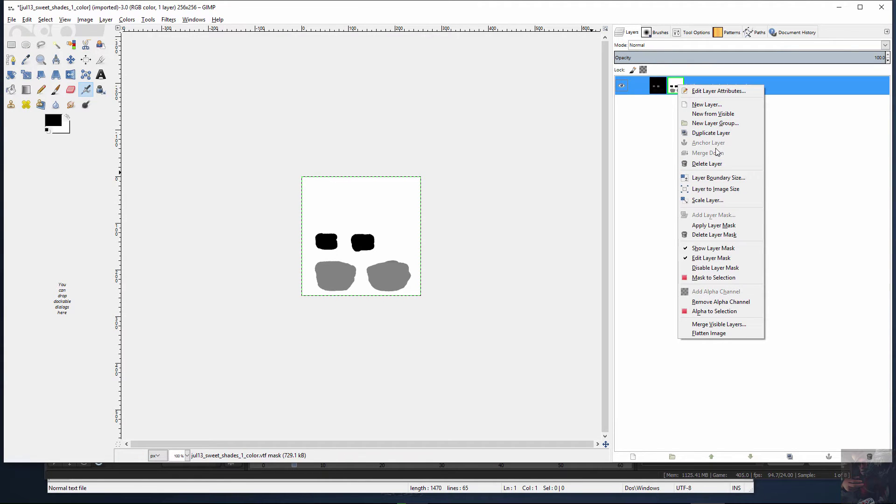
click(715, 115)
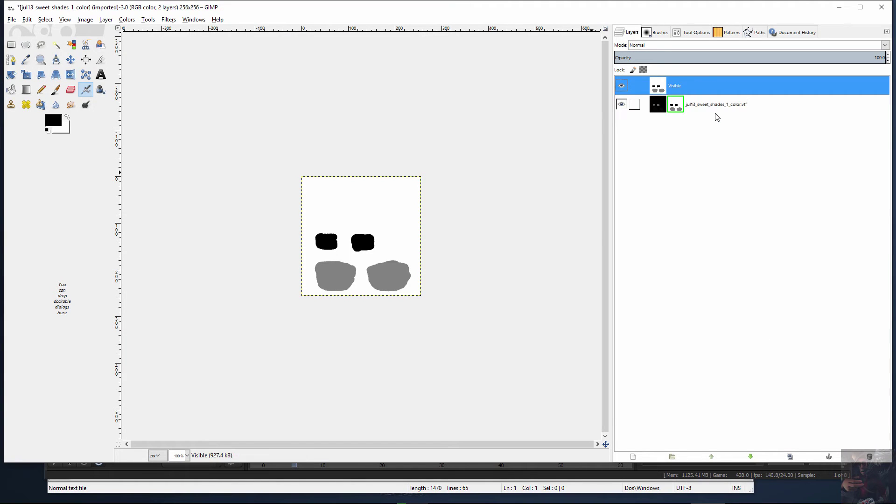
right_click(685, 109)
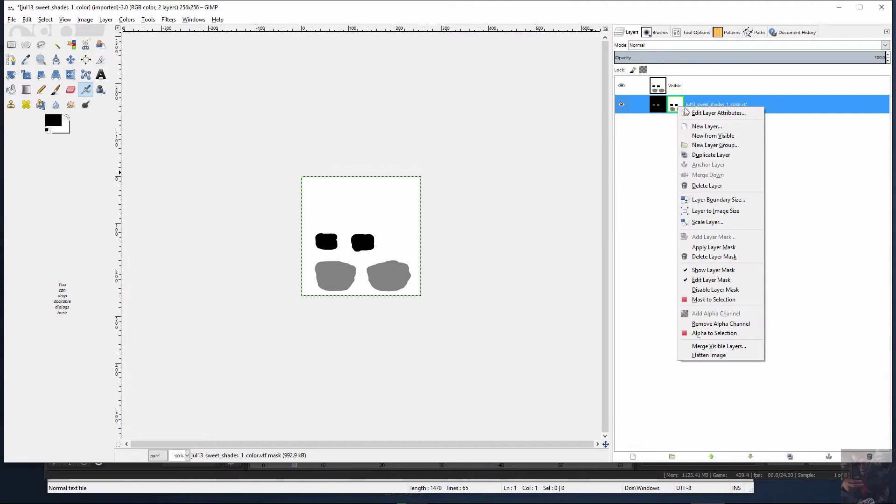
click(706, 136)
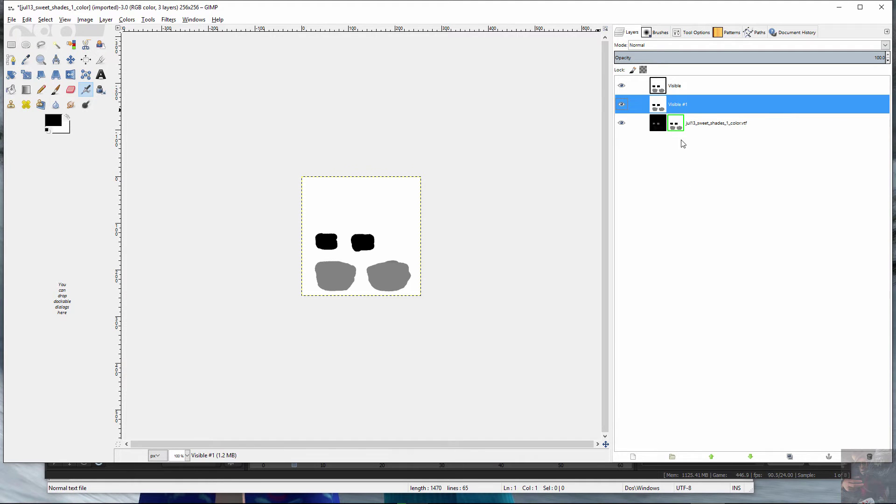
right_click(664, 123)
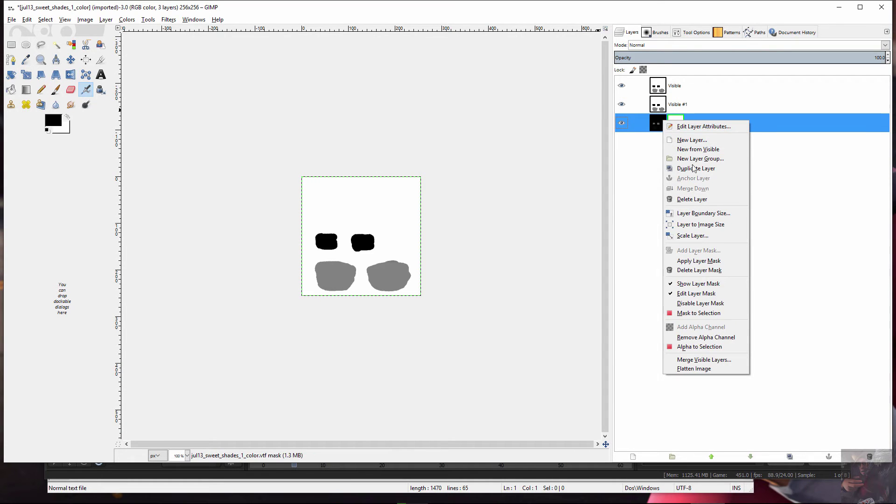
Stop showing and editing the texture's layer mask, then disable the mask
click(702, 284)
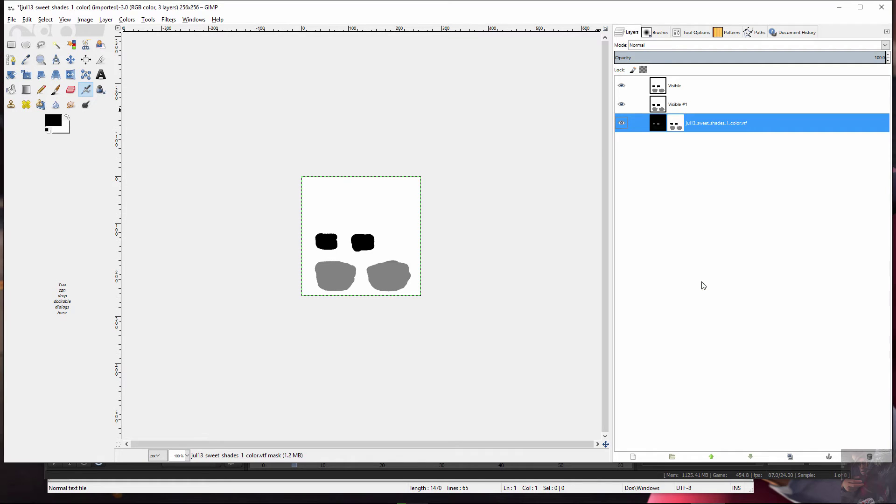
right_click(674, 123)
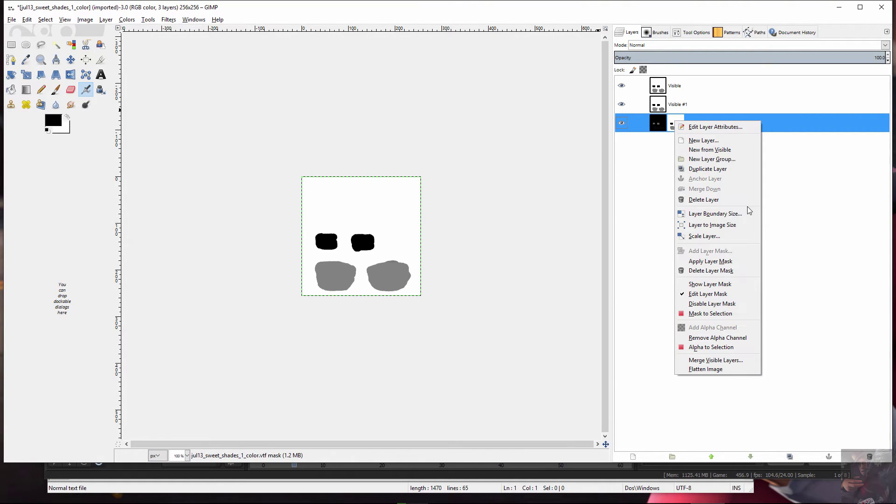
click(711, 294)
right_click(676, 126)
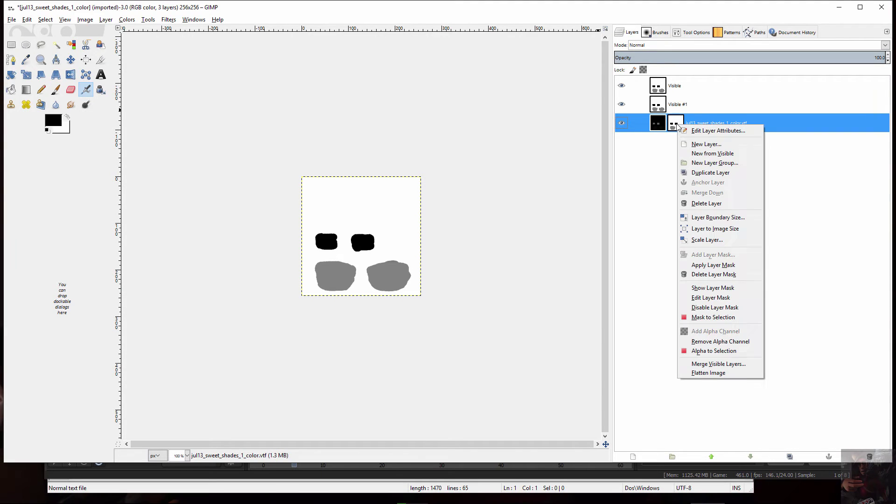
click(710, 309)
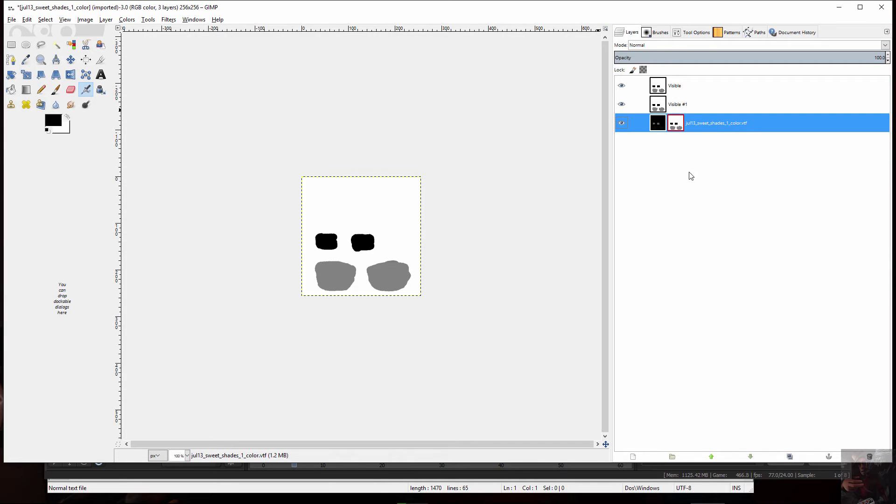
Hide the Visible and Visible #1 layers to reveal the dark original texture
click(621, 85)
click(621, 104)
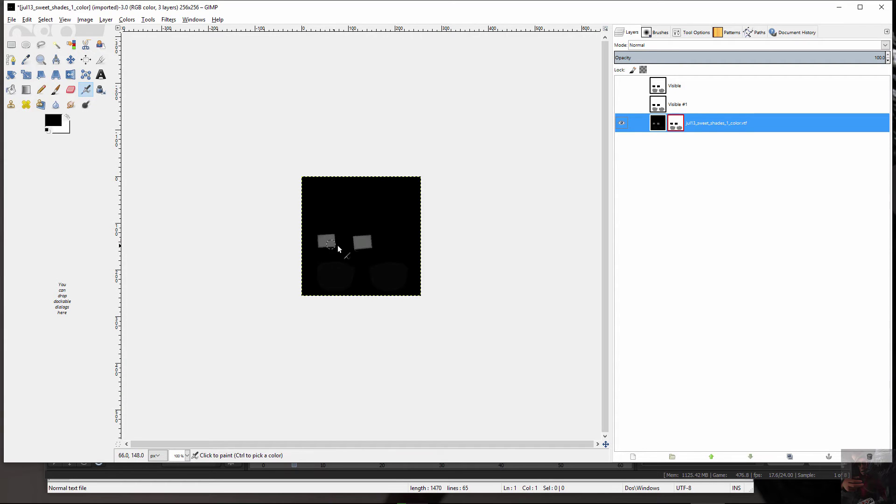
key(alt+Tab)
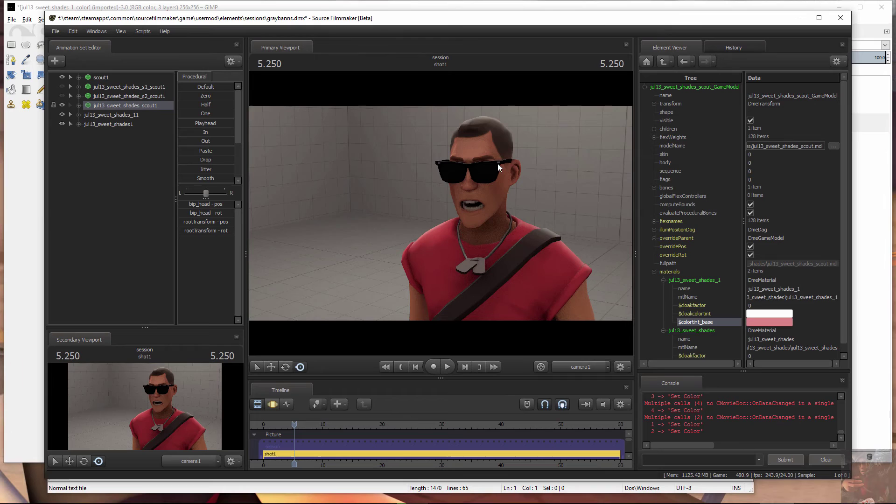
key(alt+Tab)
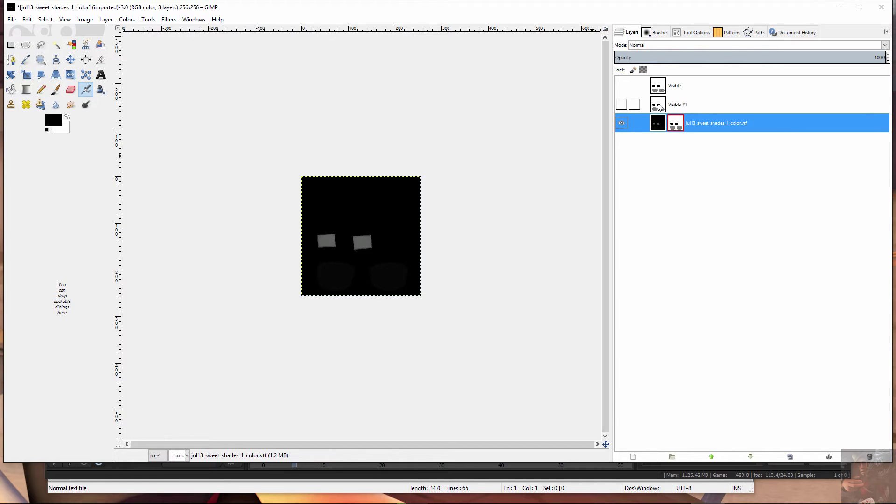
Show Visible #1 again, make it active, and select its white background by colour
click(622, 105)
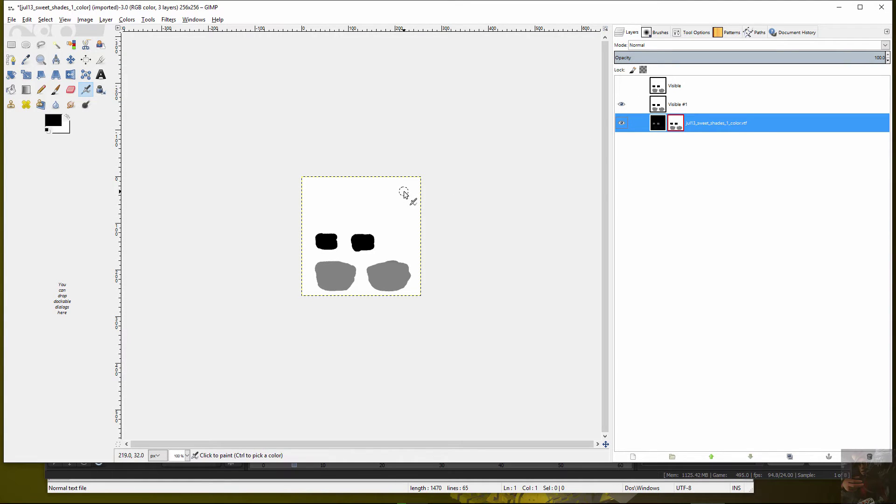
click(677, 108)
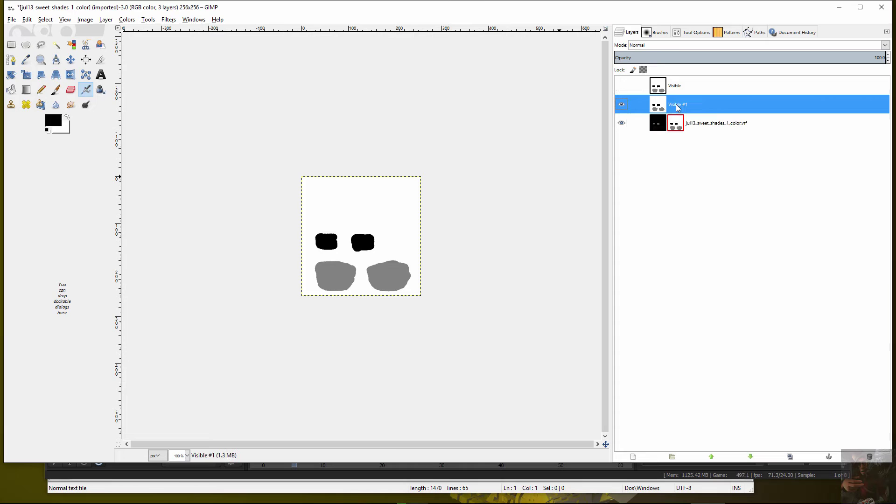
right_click(393, 195)
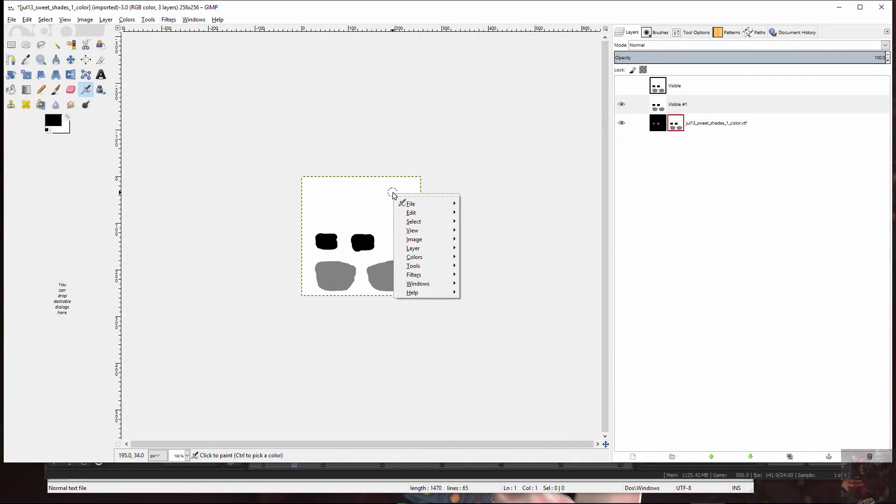
click(526, 164)
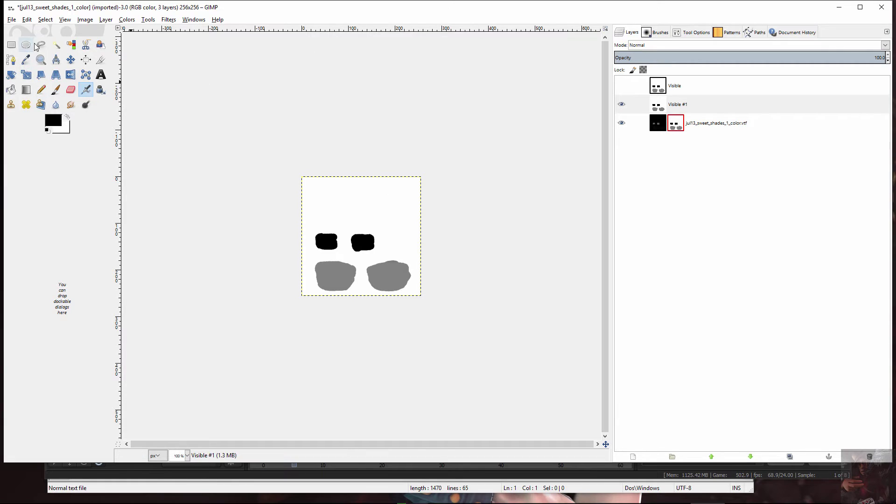
click(72, 45)
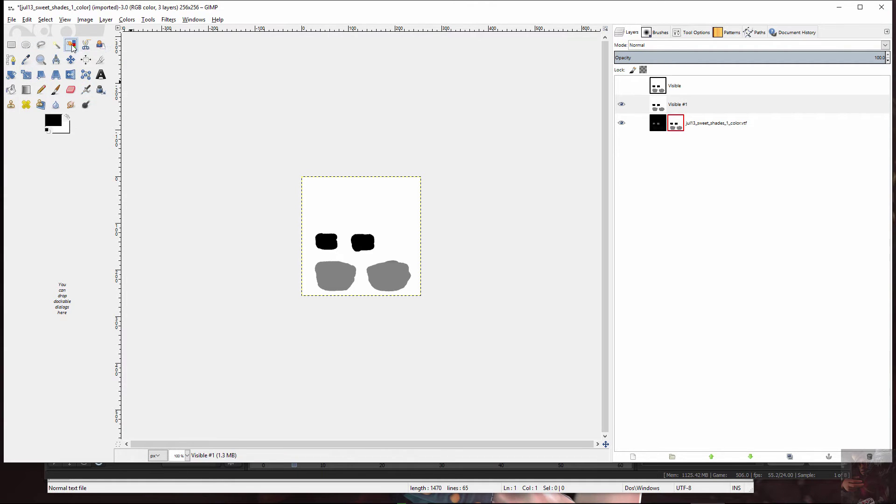
click(385, 212)
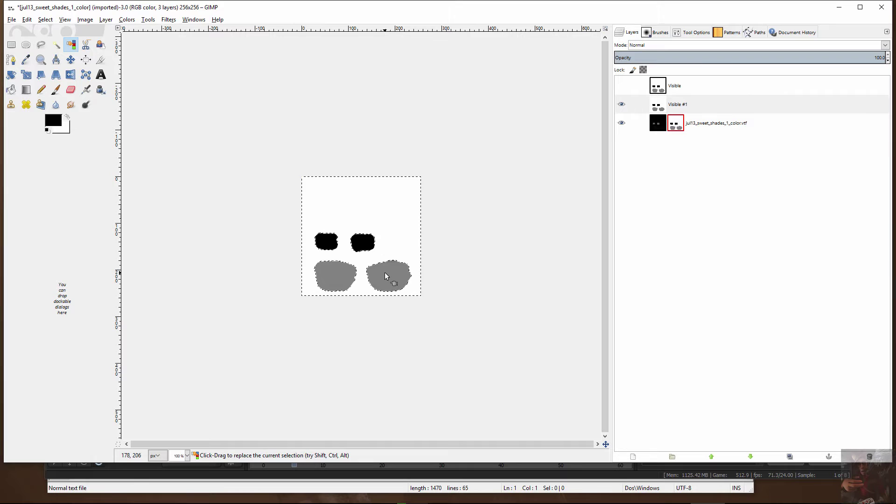
key(ctrl)
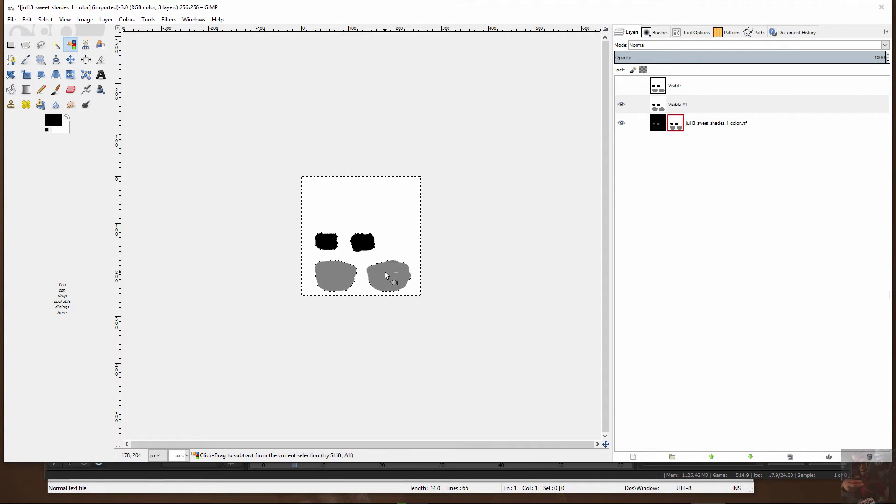
Zoom to 300% and pan so the whole selected texture is in view
scroll(384, 273, up, 1)
scroll(385, 276, up, 3)
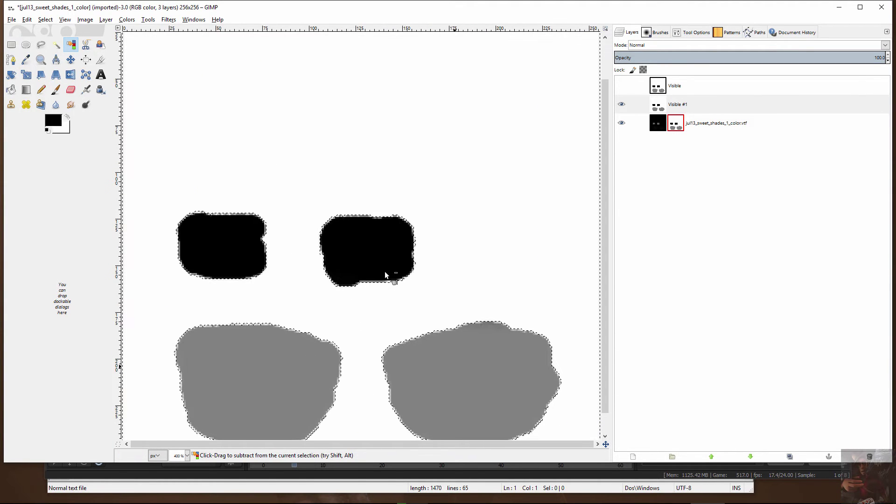
scroll(466, 290, up, 1)
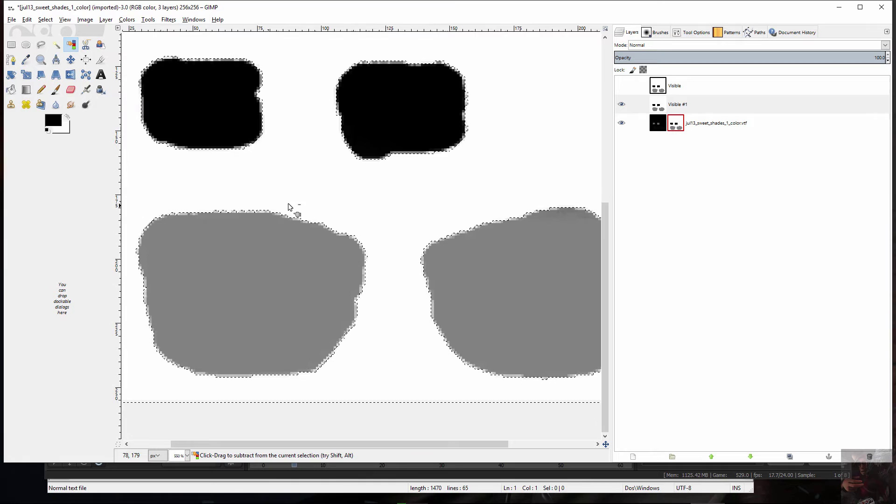
scroll(397, 238, down, 3)
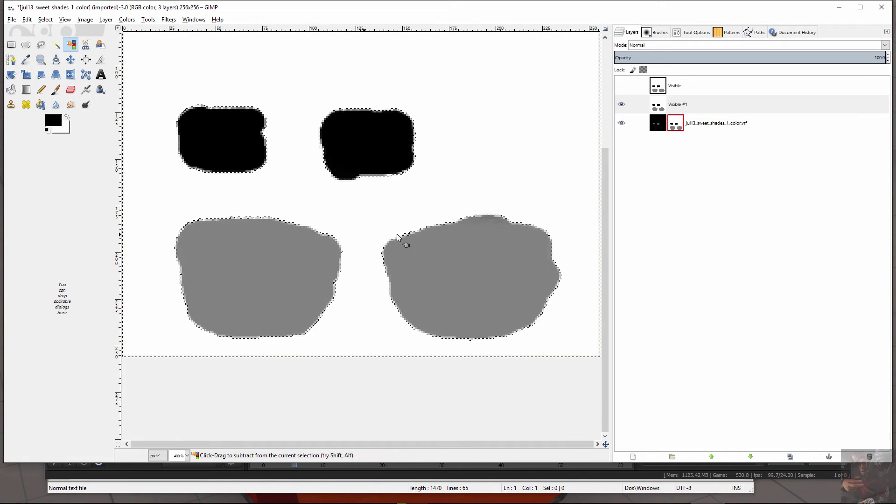
scroll(397, 238, up, 1)
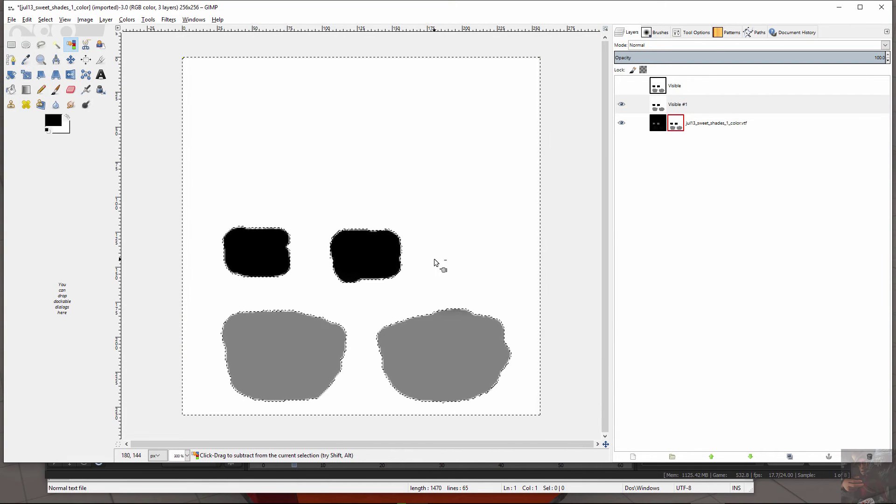
scroll(436, 262, down, 2)
drag(430, 196, 420, 252)
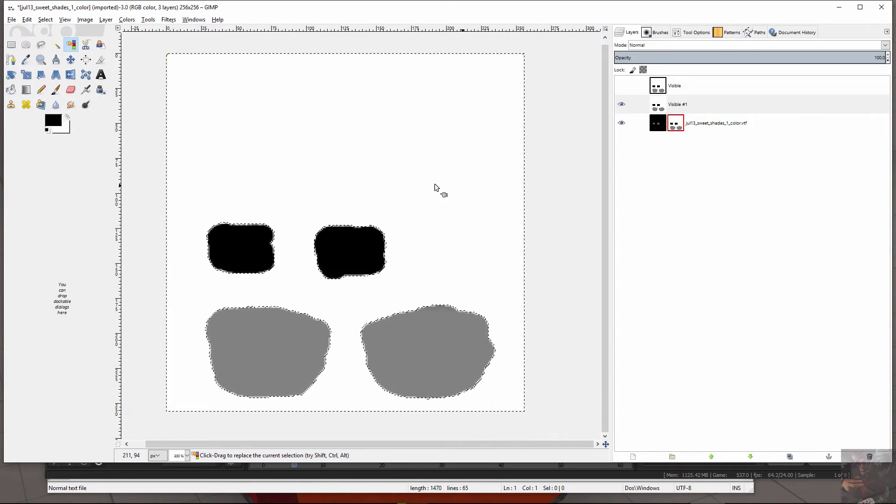
Copy the selected shades pixels, activate the jul13_sweet_shades_1_color.vtf layer, and hide Visible #1
right_click(450, 115)
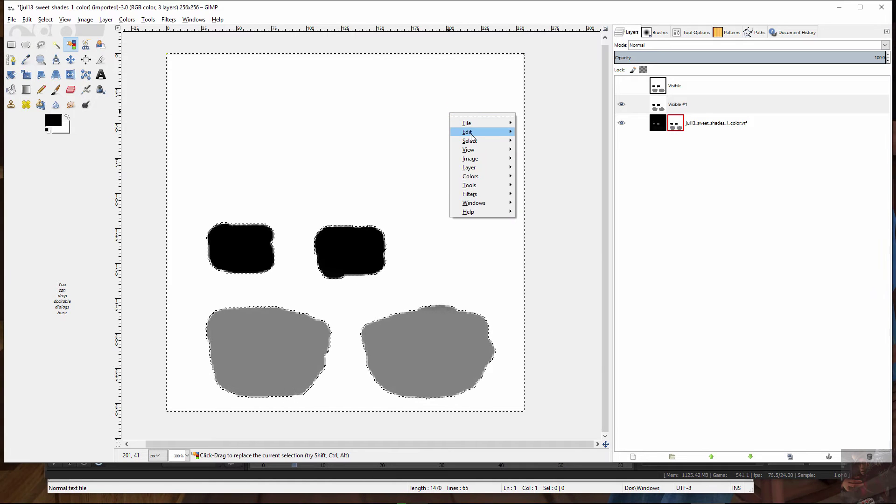
mouse_move(472, 135)
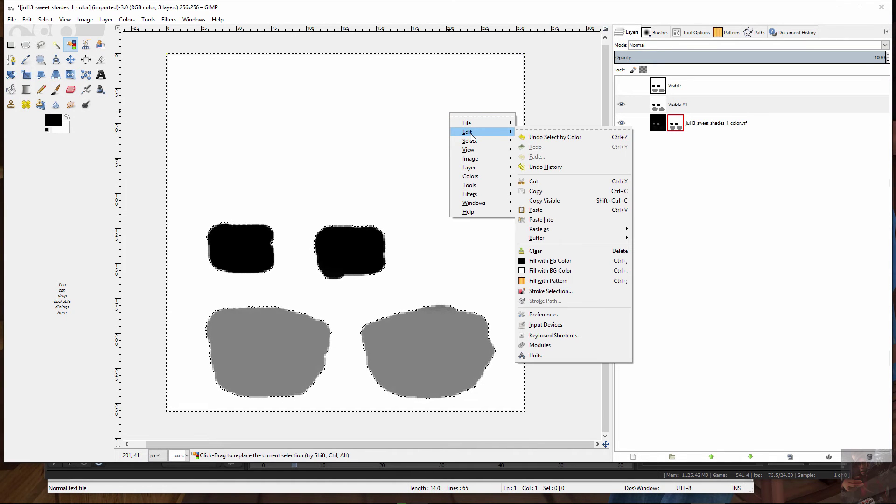
click(565, 193)
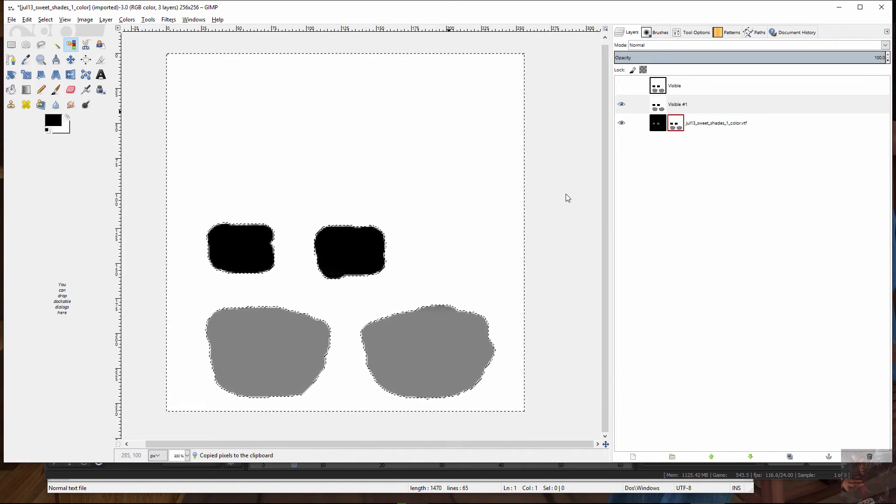
click(662, 124)
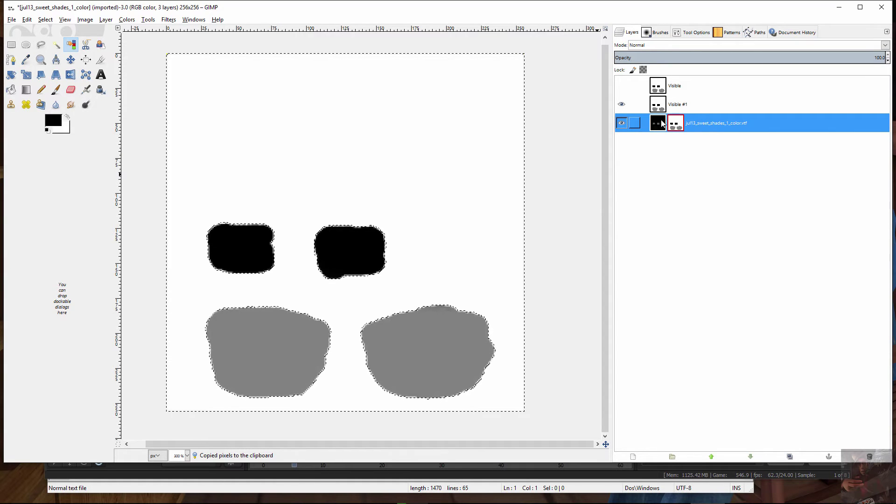
click(621, 104)
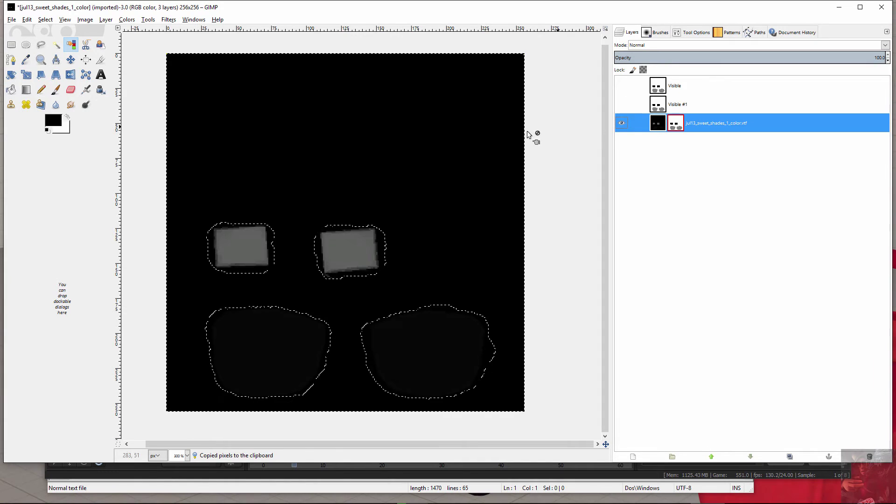
Paste the copied shades and anchor the floating selection onto the base layer
right_click(433, 125)
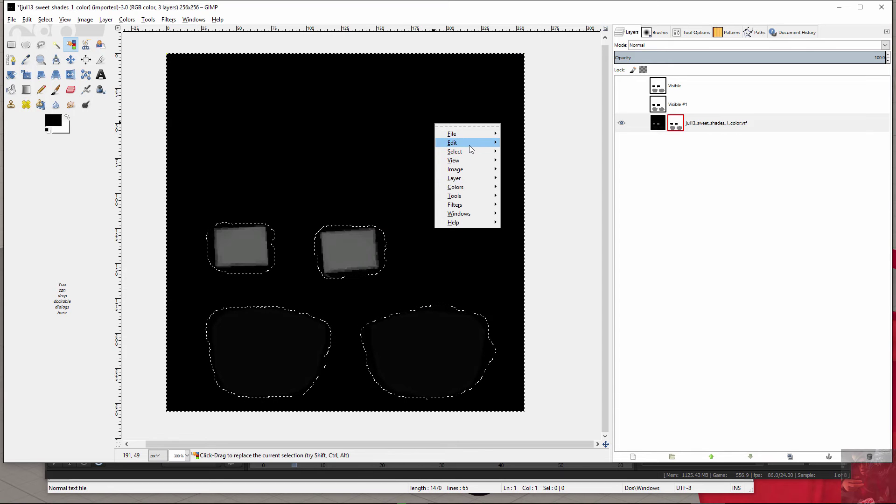
mouse_move(471, 142)
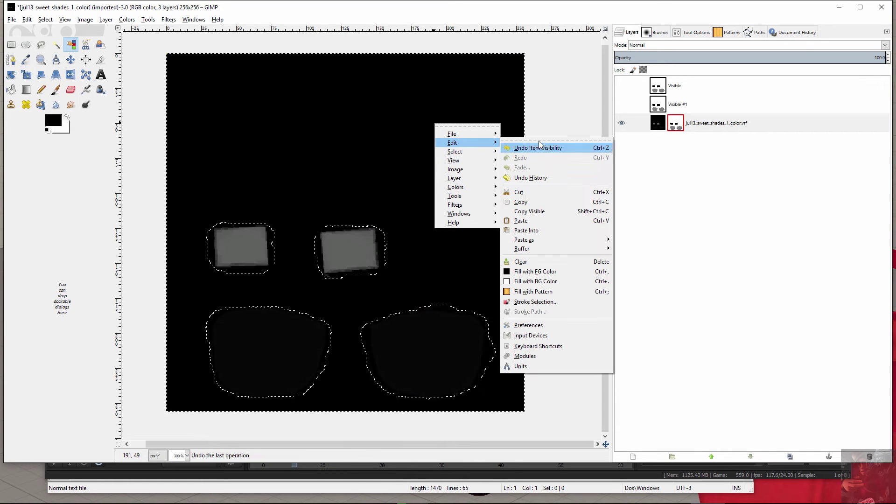
click(536, 220)
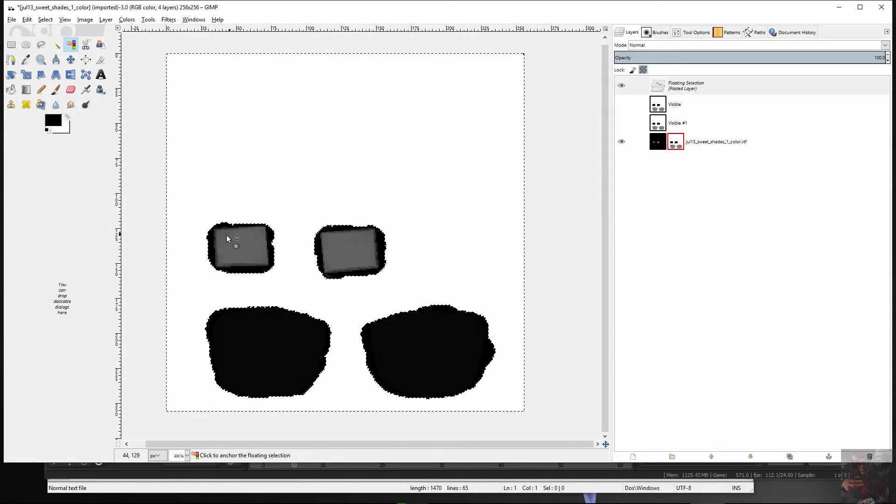
right_click(696, 86)
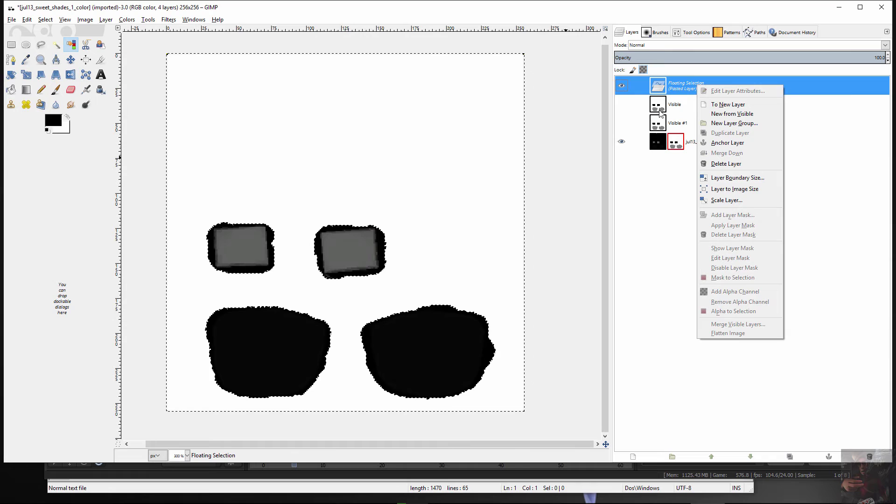
click(731, 143)
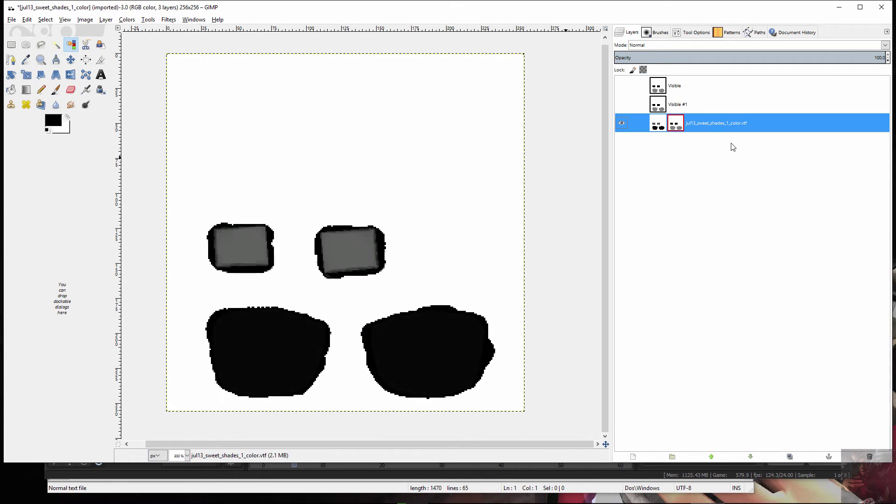
Re-enable the jul13_sweet_shades_1_color.vtf layer mask and display it on the canvas
right_click(678, 125)
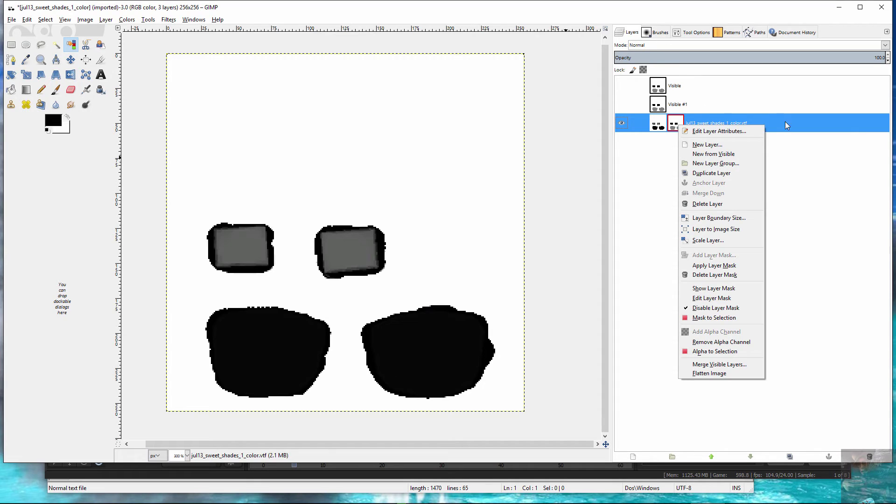
click(716, 308)
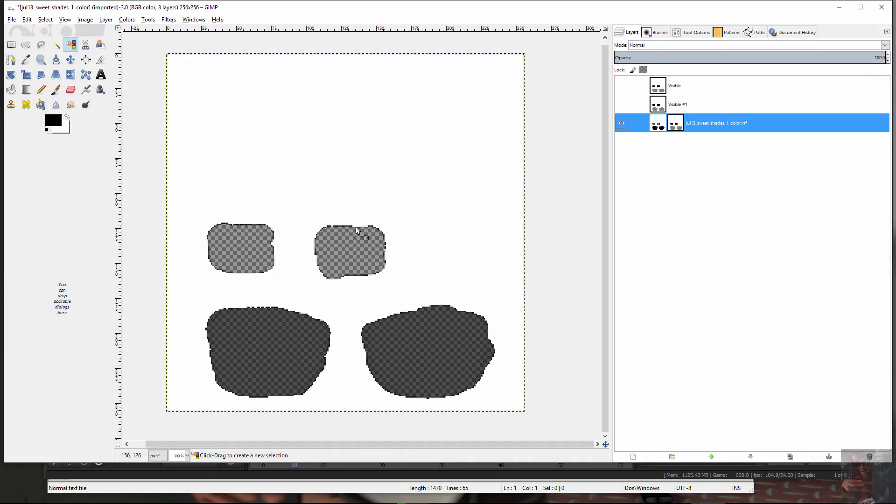
right_click(680, 124)
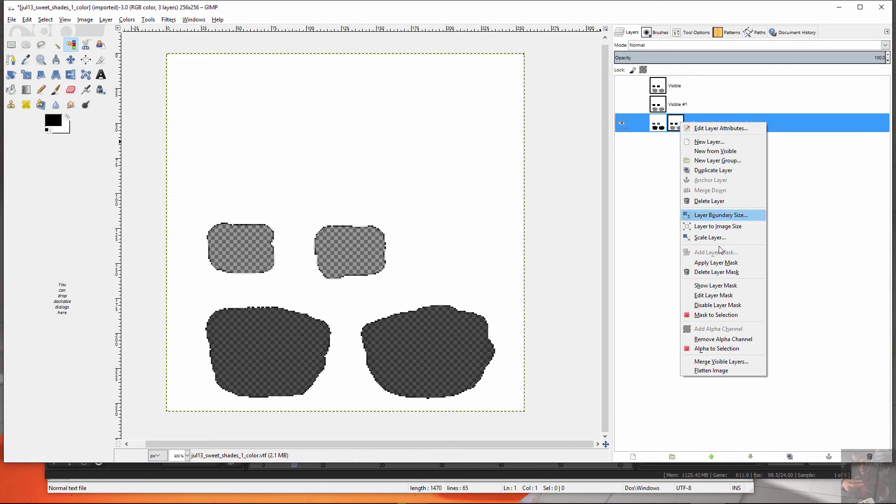
click(716, 288)
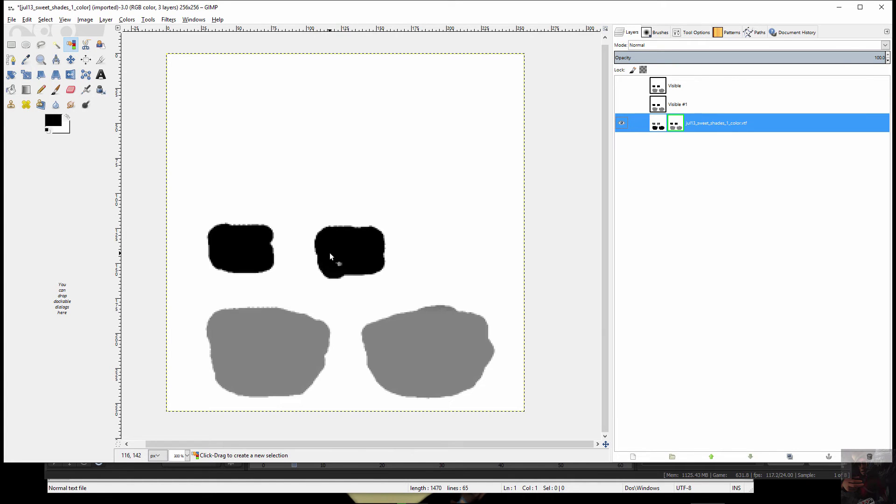
key(alt+Tab)
key(alt+Tab)
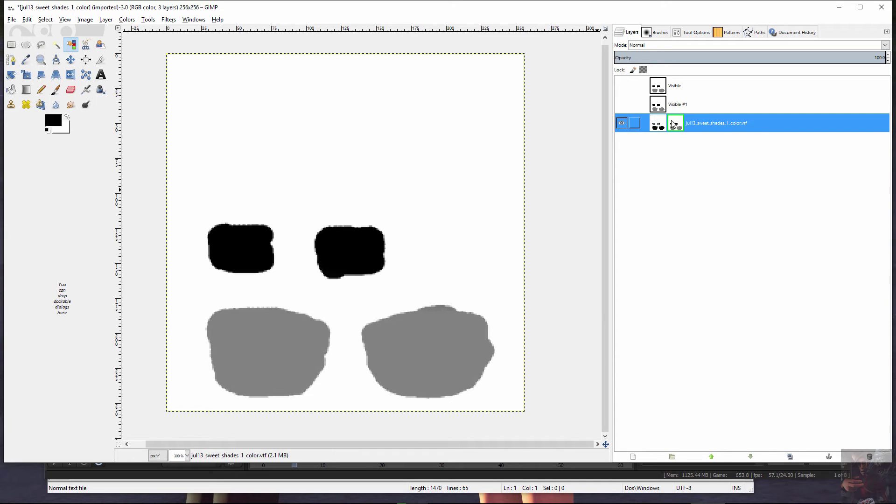
Delete the Visible and Visible #1 layers
right_click(658, 88)
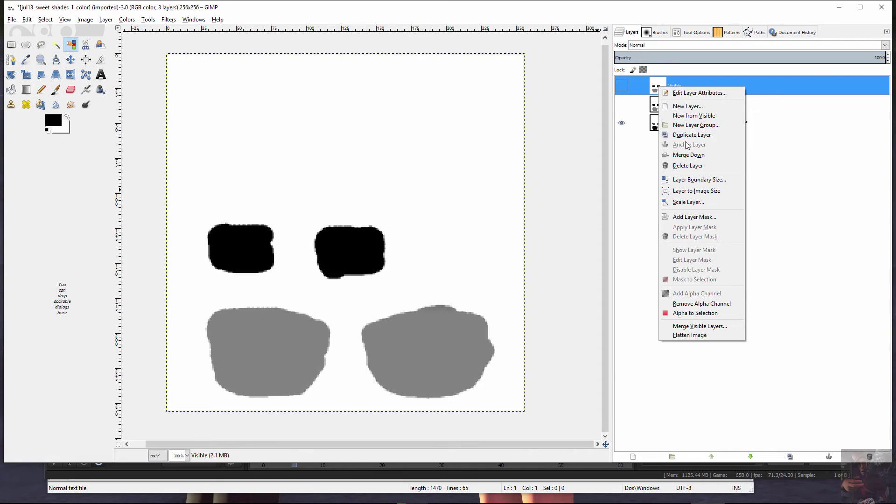
click(687, 165)
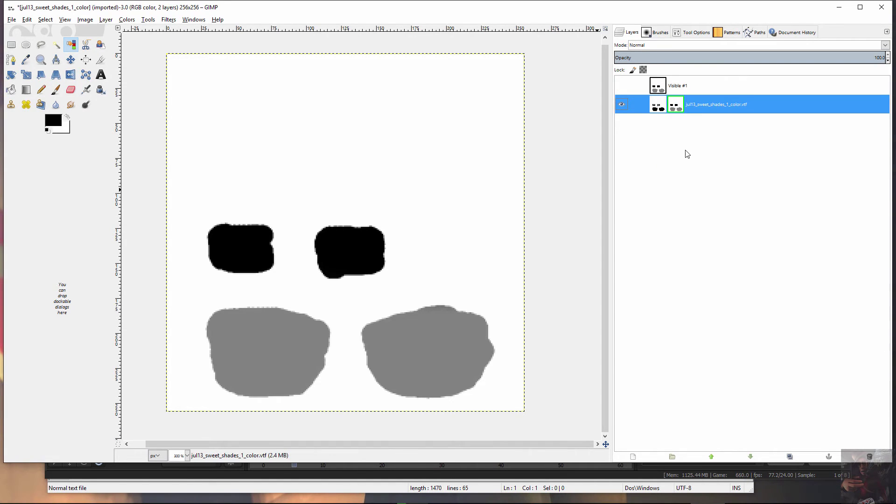
right_click(662, 87)
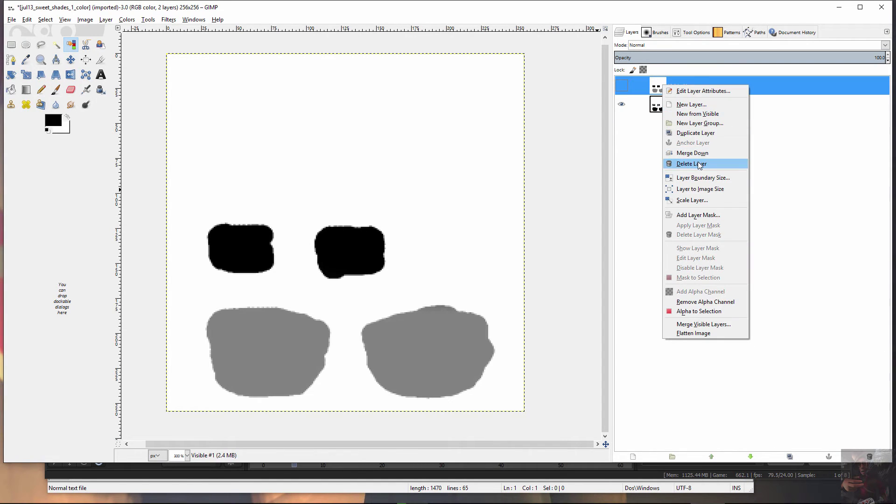
click(698, 164)
Turn off Show Layer Mask and toggle Edit Layer Mask back to the layer pixels
right_click(677, 91)
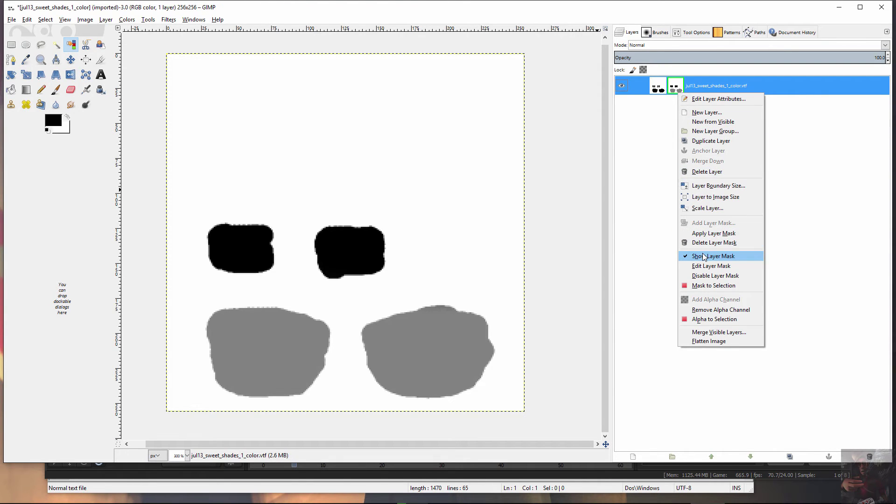
click(703, 256)
right_click(680, 87)
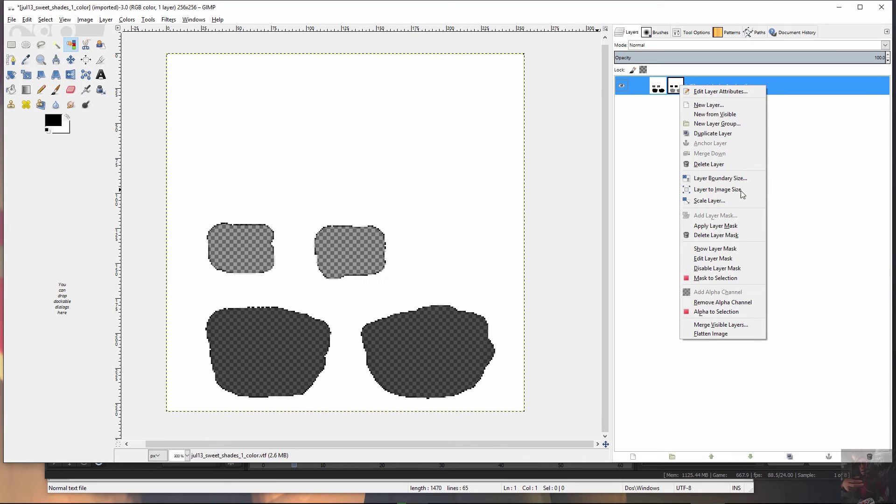
click(725, 260)
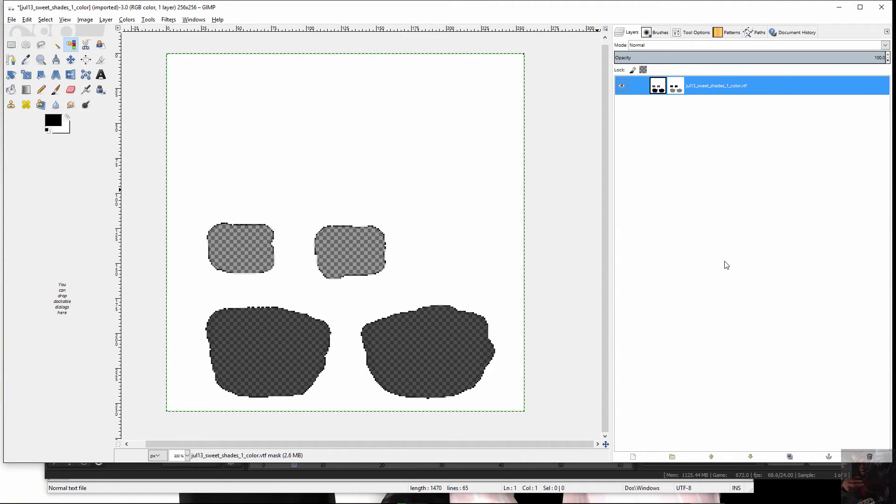
right_click(674, 84)
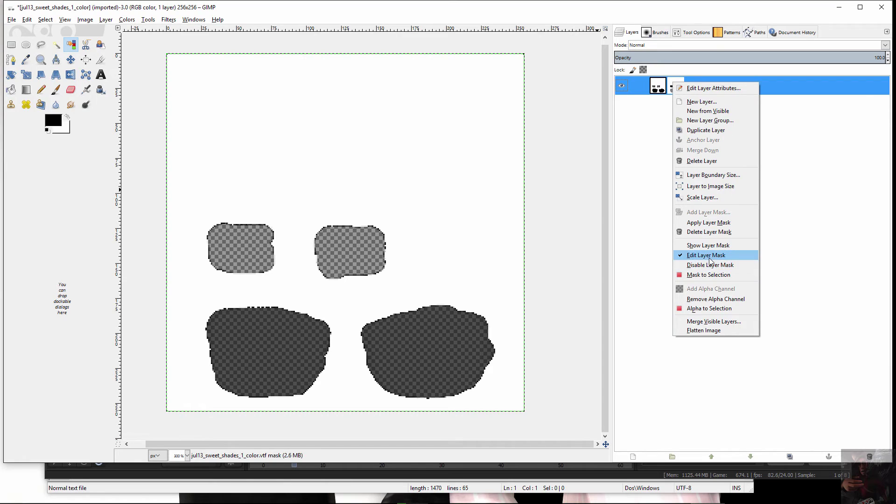
click(711, 260)
right_click(679, 85)
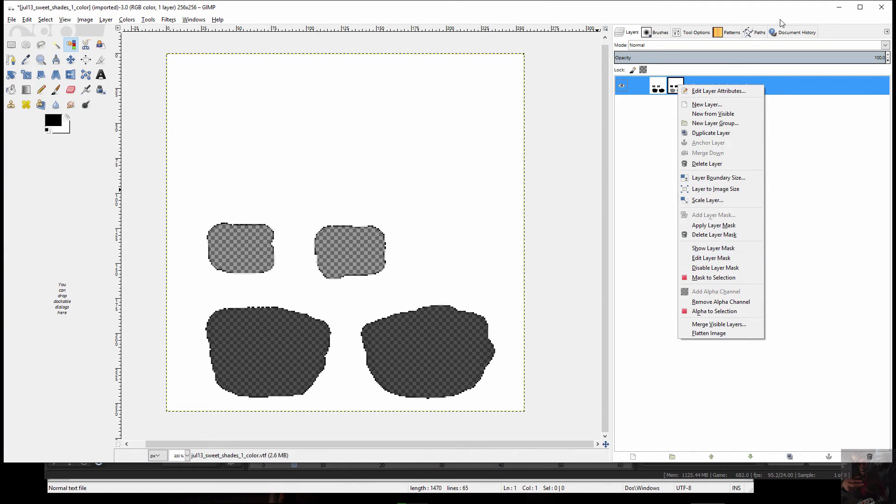
Dismiss the layer options menu, leaving the single masked shades layer
click(133, 197)
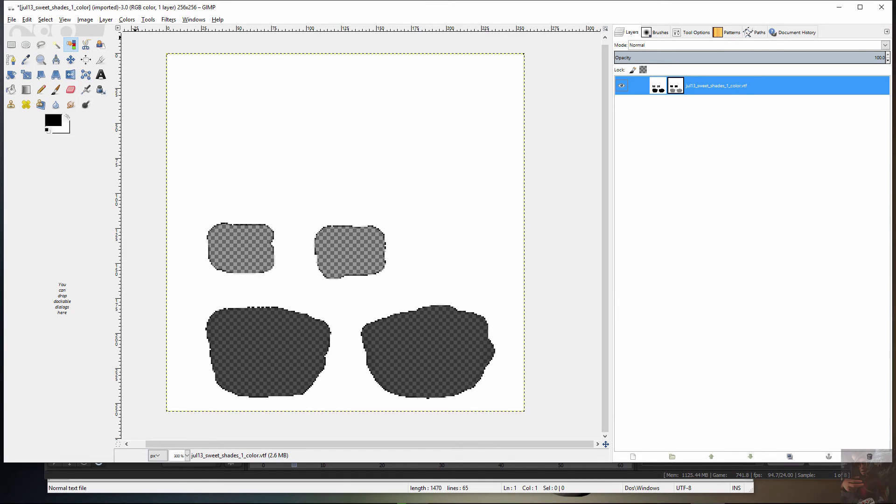
Open the Export Image dialog for jul13_sweet_shades_1_color.vtf and expand the folder browser
click(11, 20)
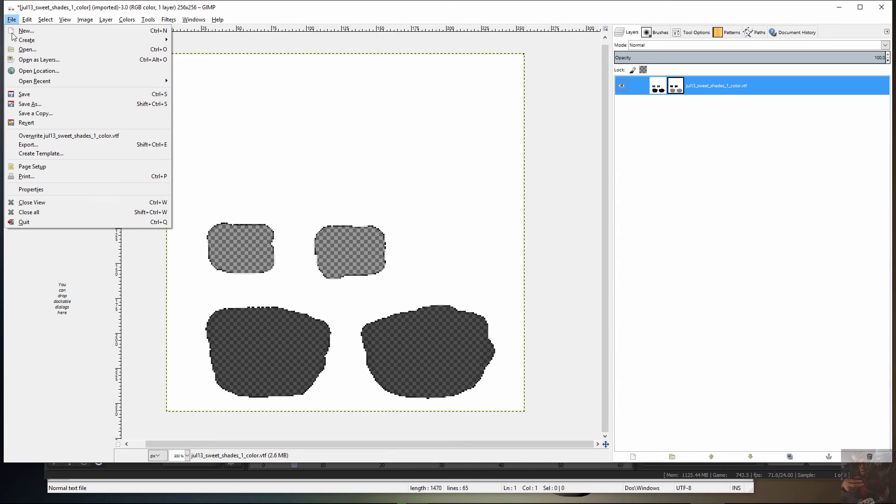
click(24, 145)
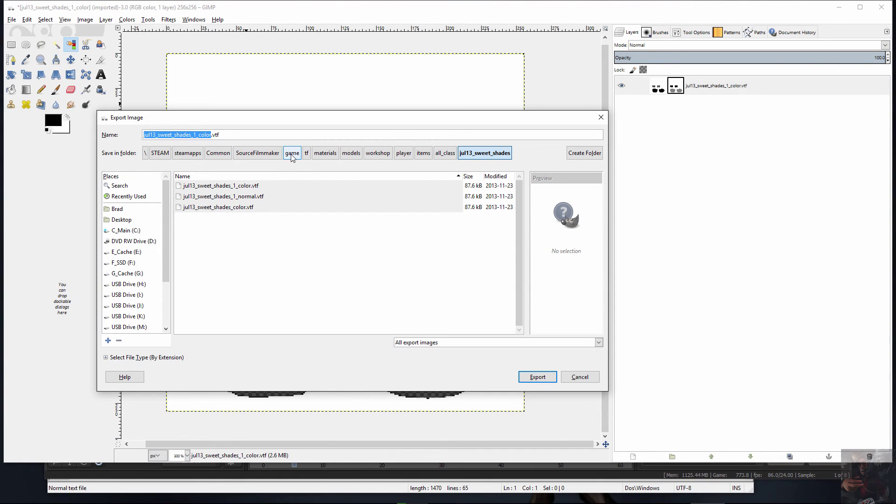
click(291, 154)
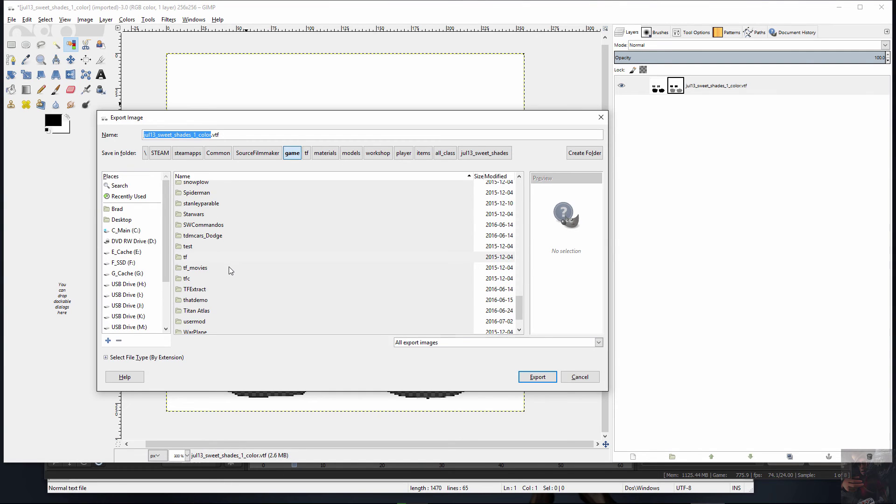
scroll(228, 267, up, 10)
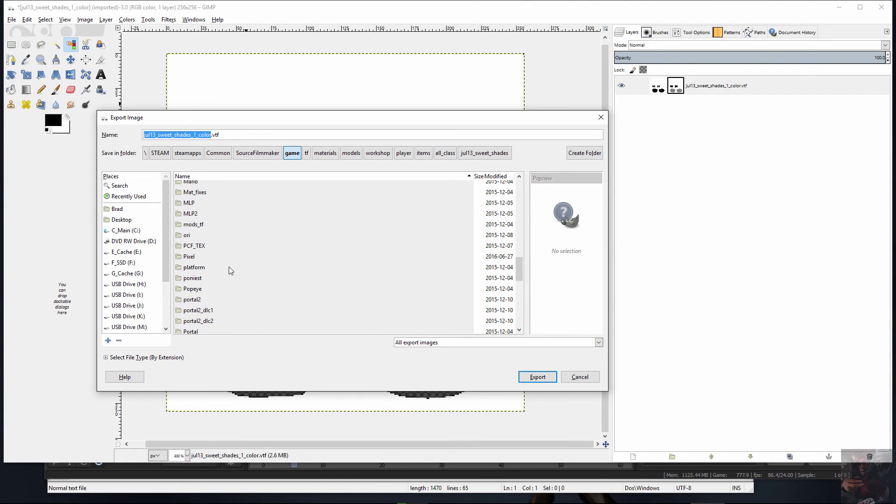
scroll(228, 265, up, 2)
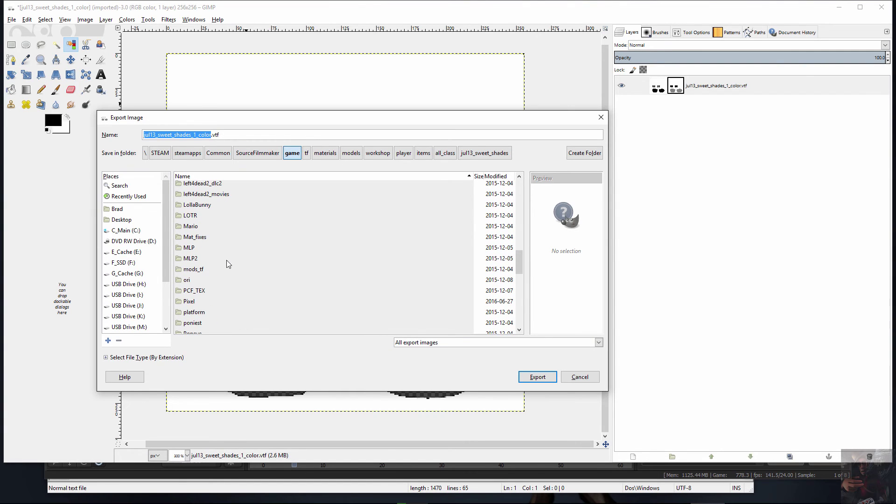
Navigate to Mat_fixes/materials/models/workshop/player/items/all_class/jul13_sweet_shades as the export folder
double_click(192, 237)
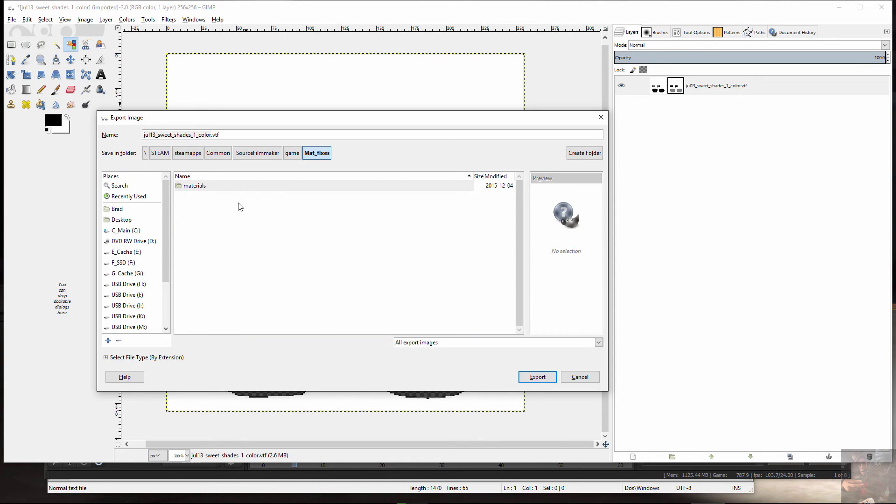
double_click(189, 187)
double_click(189, 187)
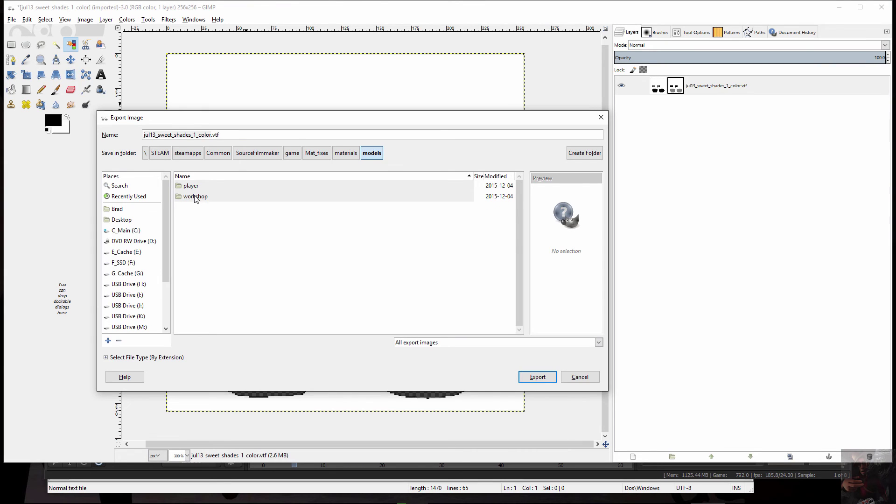
double_click(194, 196)
double_click(191, 186)
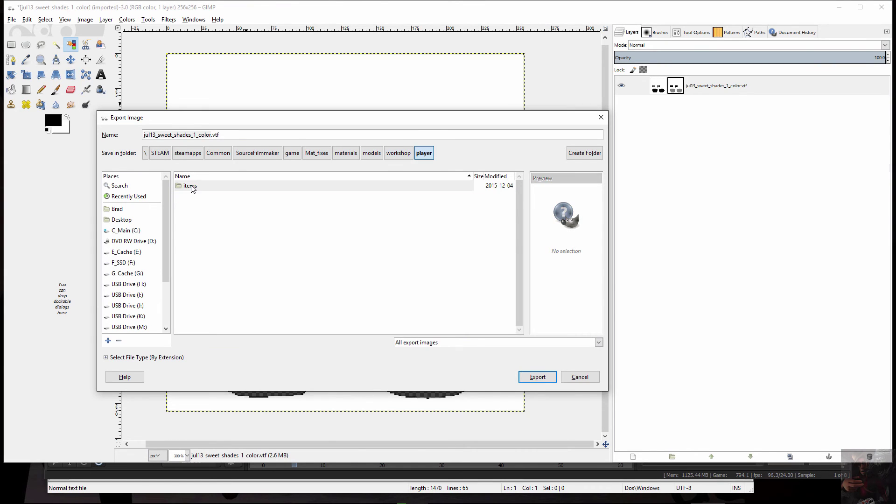
double_click(191, 186)
double_click(192, 188)
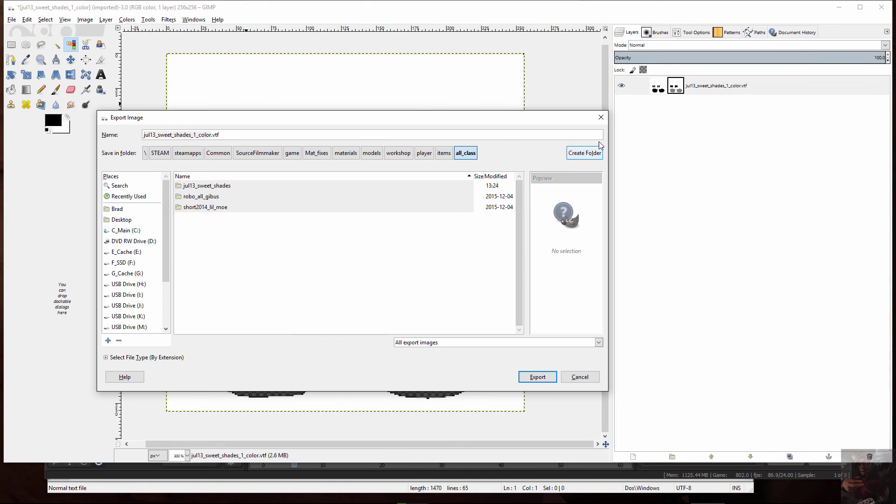
double_click(223, 186)
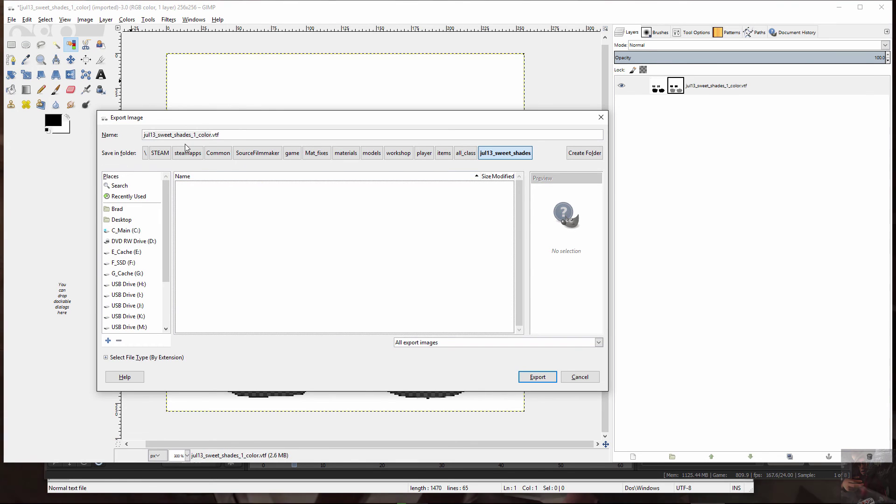
Export jul13_sweet_shades_1_color.vtf as compressed VTF 7.4 with alpha and mipmaps
click(536, 378)
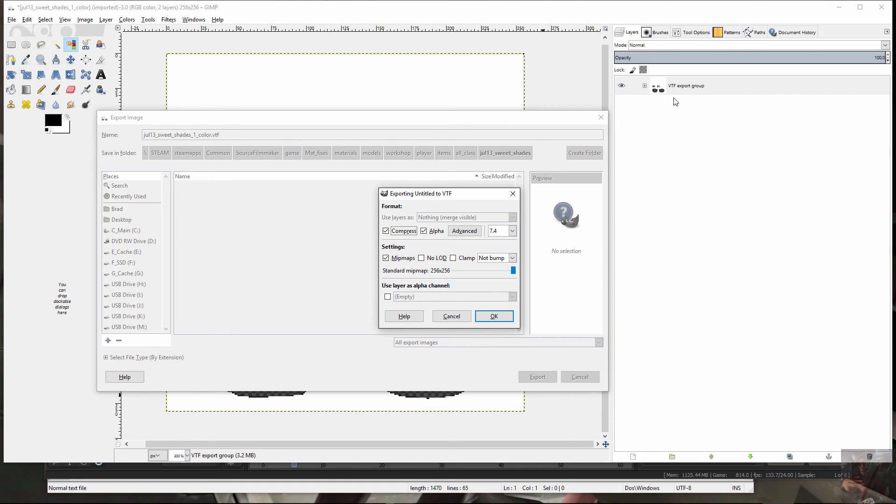
key(Escape)
drag(525, 120, 524, 308)
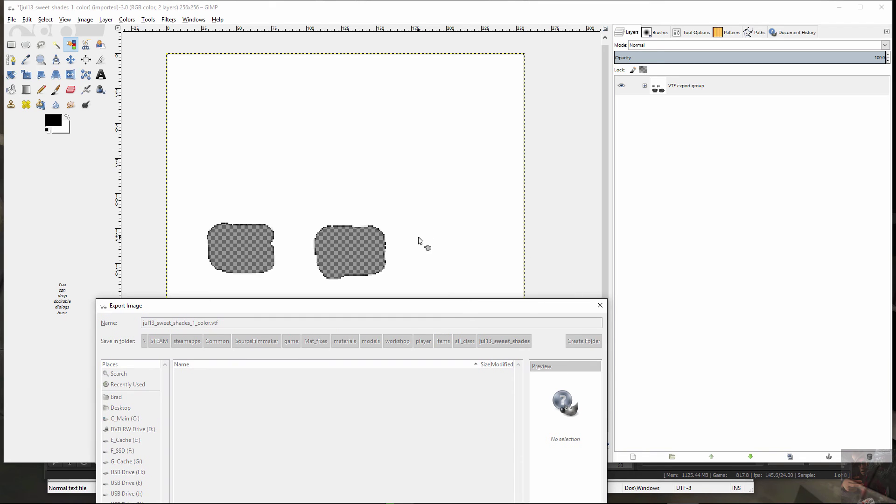
key(Return)
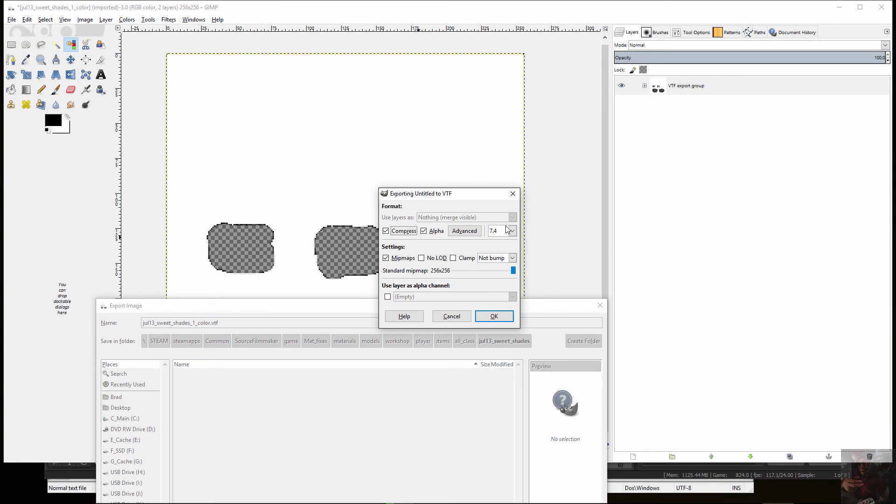
click(494, 317)
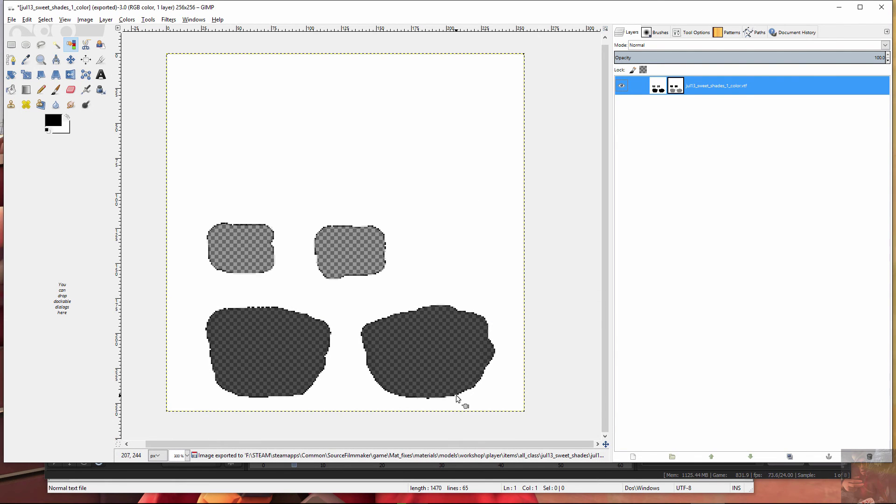
Back in Source Filmmaker, run mat_reloadallmaterials in the console to reload all materials
key(alt+Tab)
key(alt+Tab)
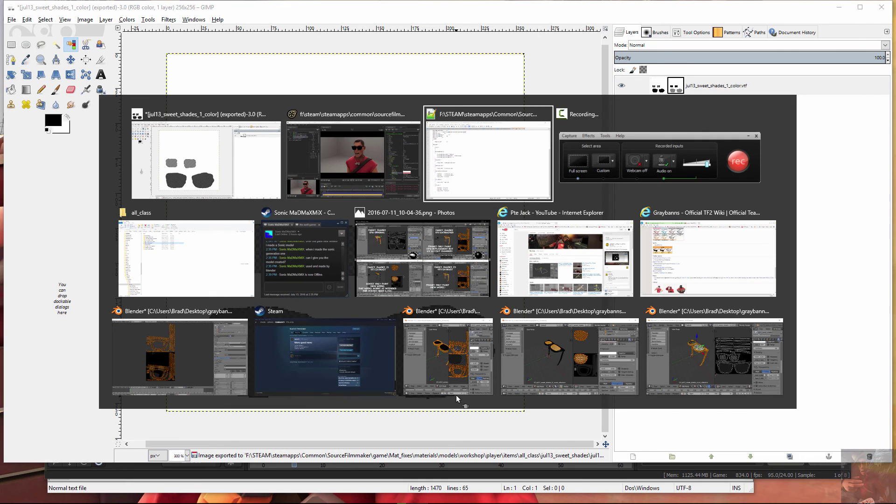
key(alt+shift+Tab)
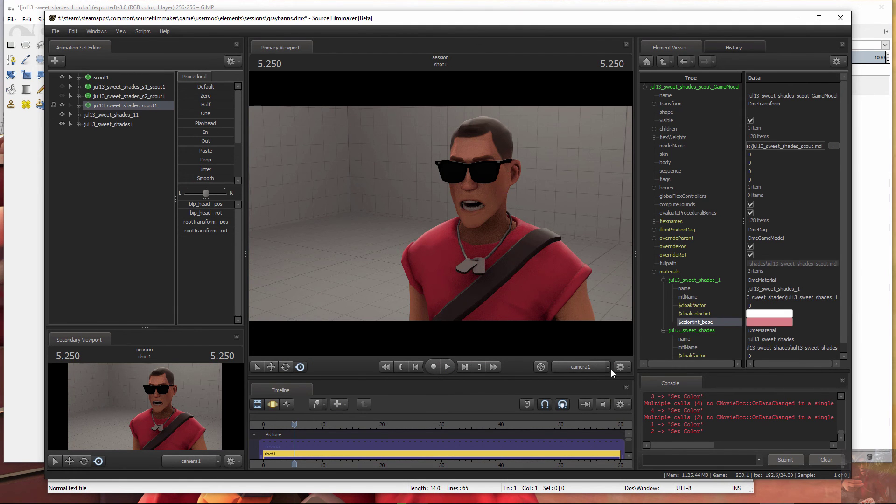
click(650, 457)
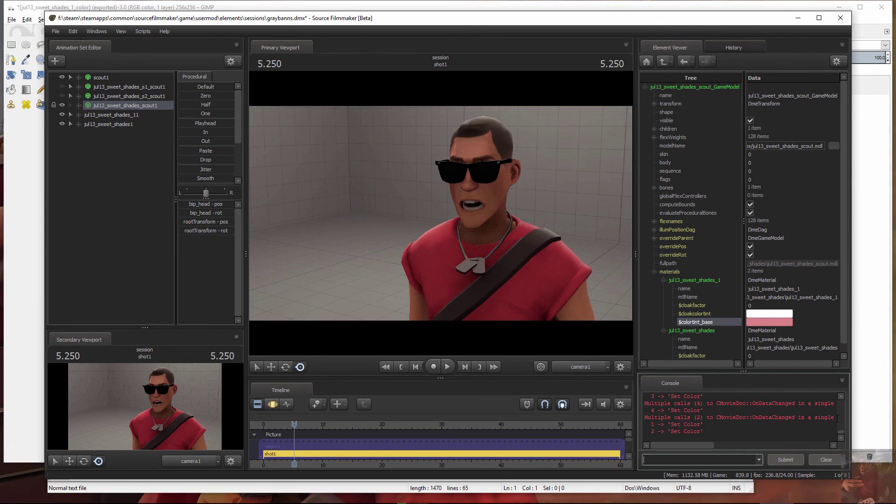
text(mat_r)
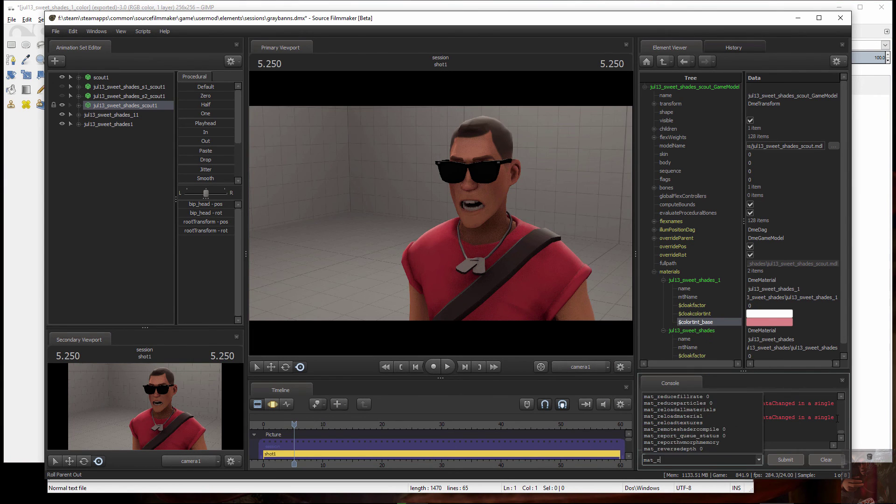
text(eload)
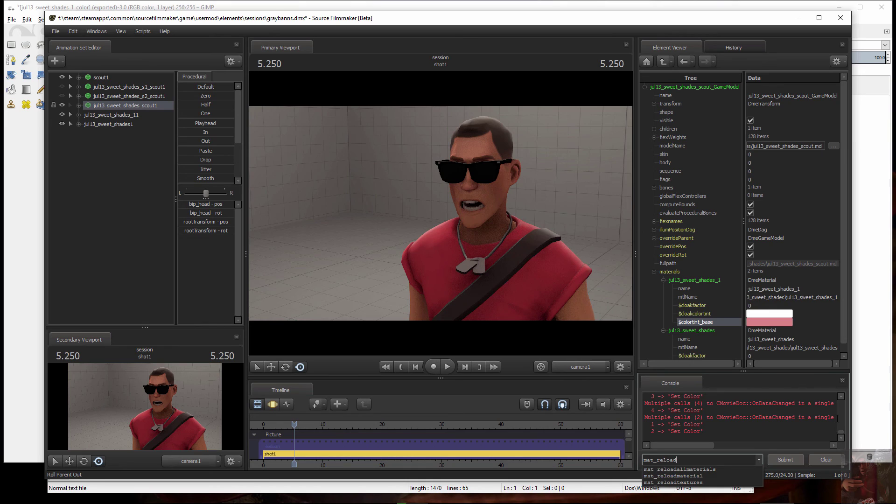
text(ma)
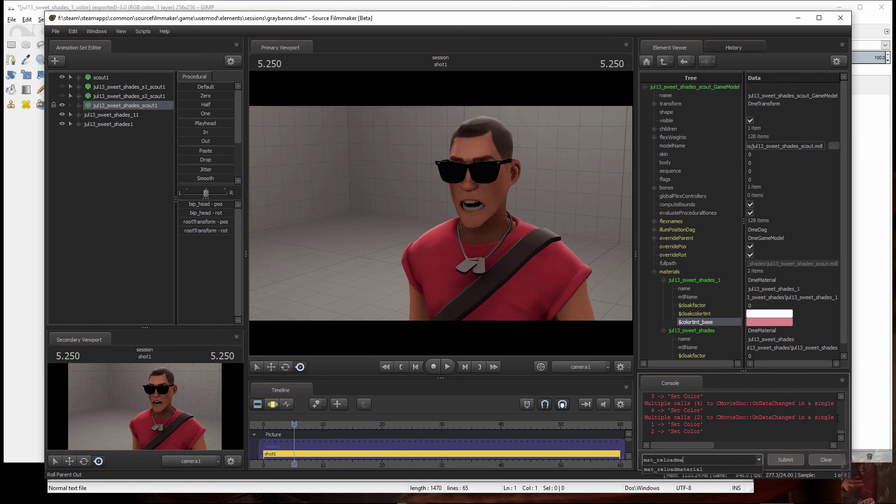
key(BackSpace)
key(BackSpace)
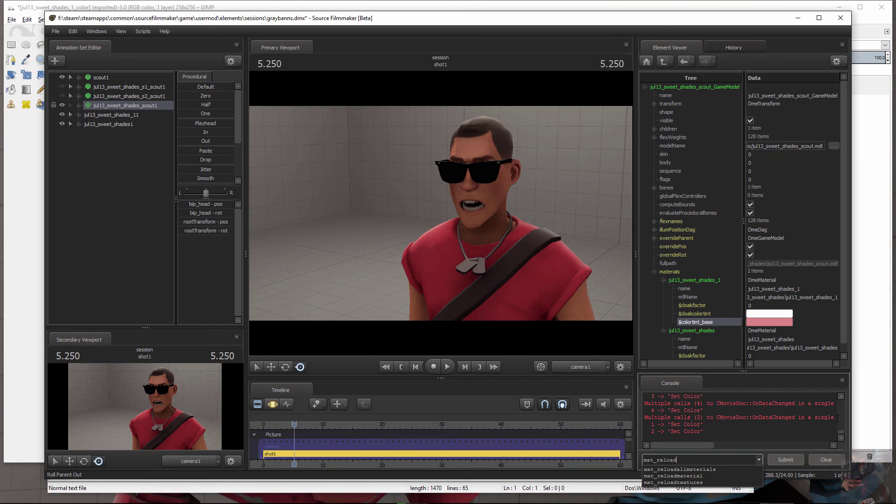
text(allmater)
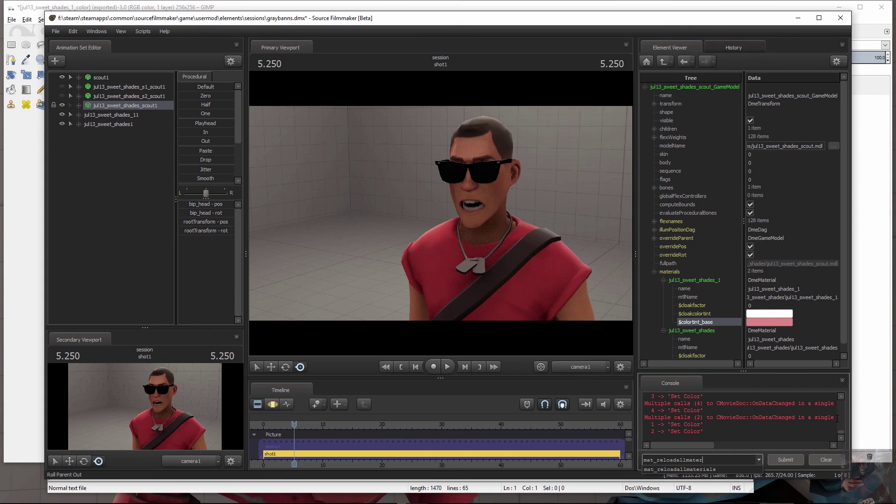
text(ialss)
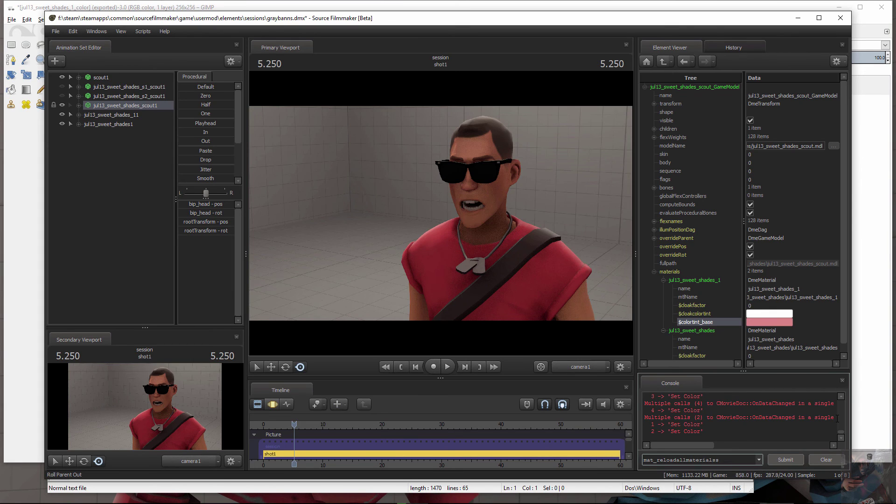
key(BackSpace)
key(Return)
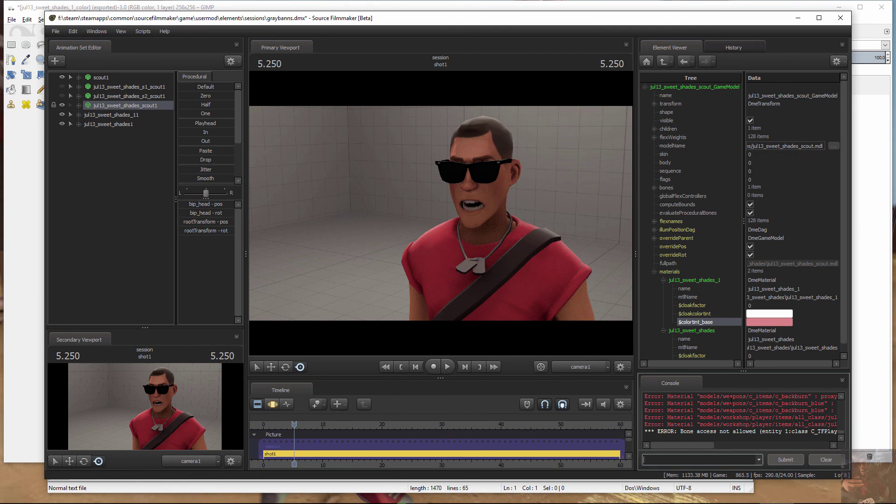
Scrub the playhead to 6.041 to refresh the scene and inspect the sunglasses up close
click(293, 425)
drag(293, 425, 299, 425)
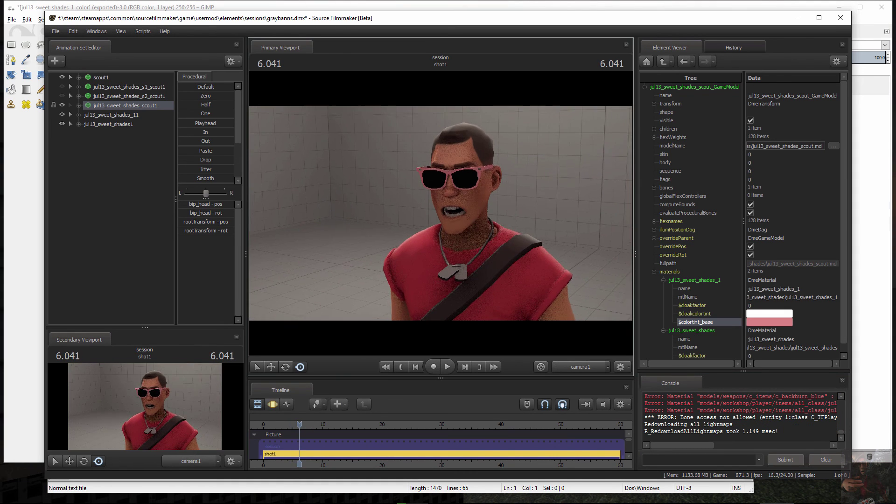
key(w)
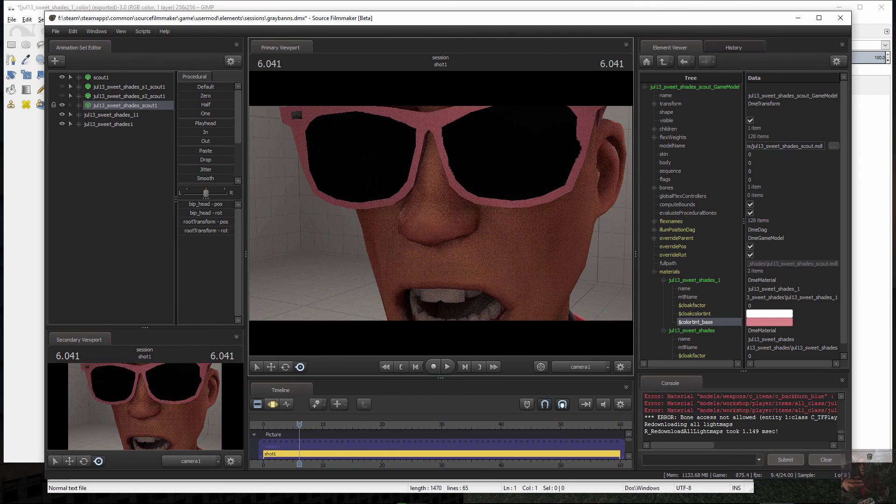
key(ctrl+z)
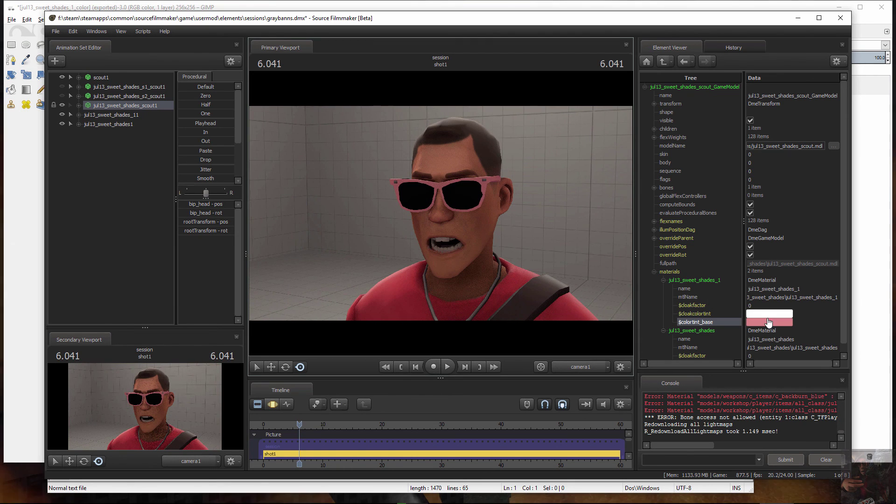
Set jul13_sweet_shades_1's $colortint_base to red (0.81, 0.25, 0.25), turning the frames red
click(769, 322)
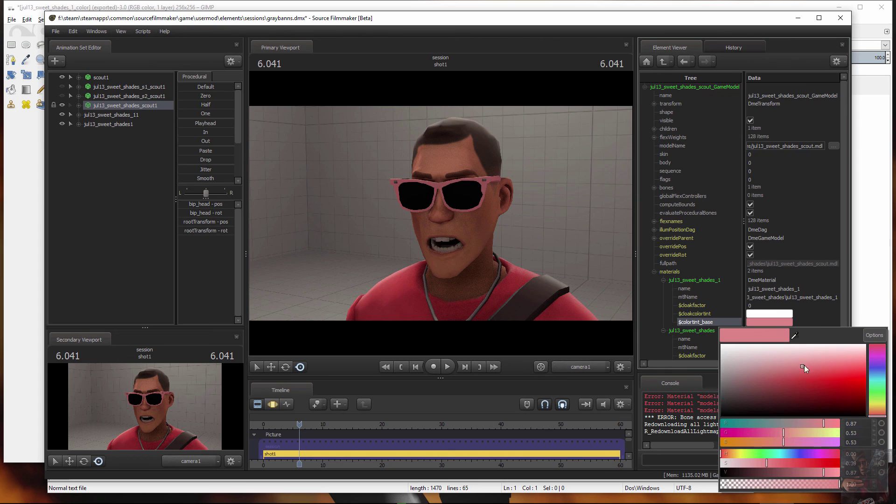
mouse_move(803, 366)
mouse_down()
mouse_move(712, 353)
mouse_move(724, 419)
mouse_move(856, 423)
mouse_move(850, 356)
mouse_move(734, 370)
mouse_move(740, 362)
mouse_move(808, 379)
mouse_up()
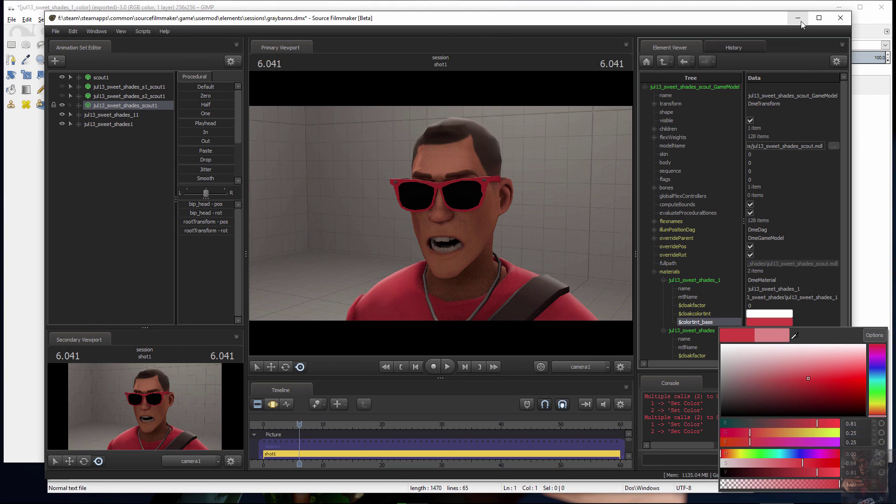
mouse_move(788, 500)
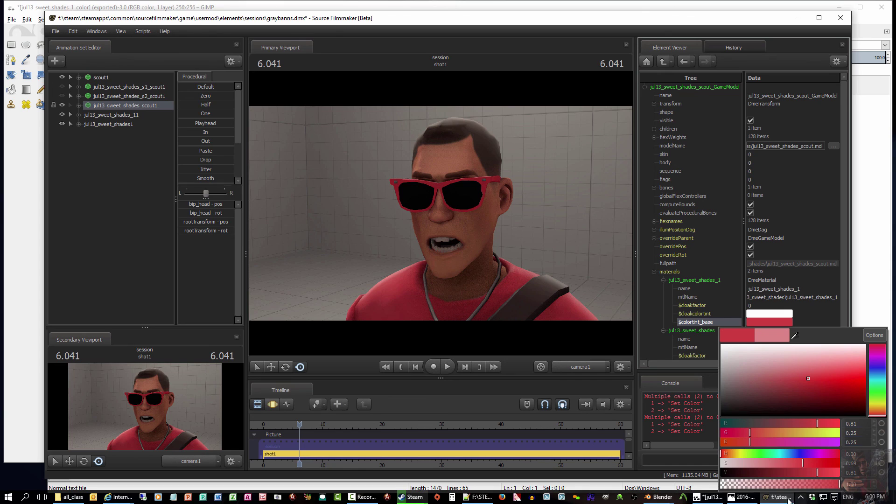
click(745, 497)
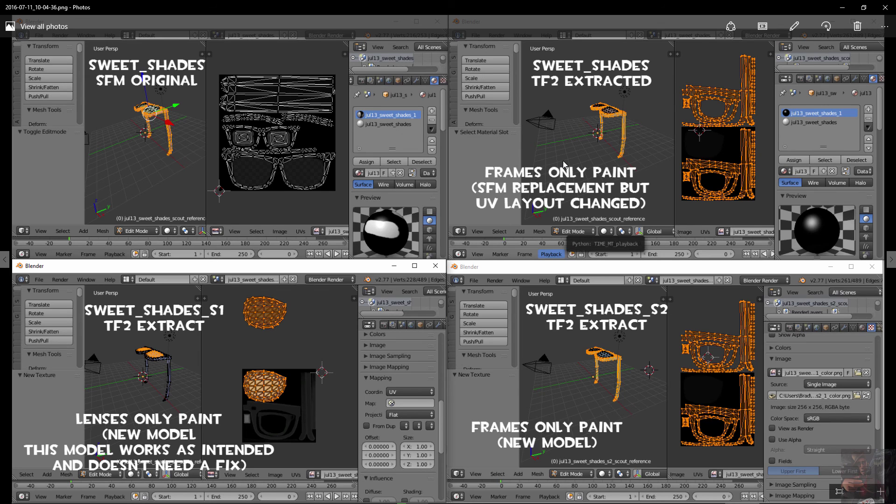
click(848, 8)
click(798, 18)
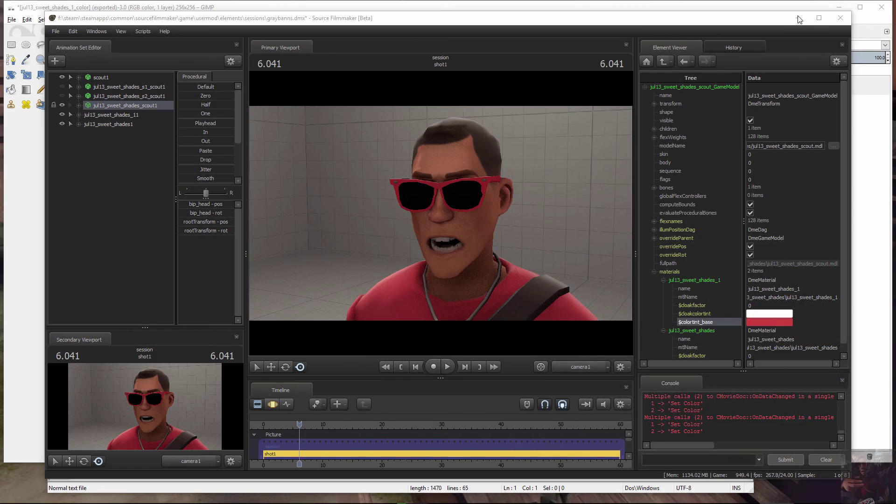